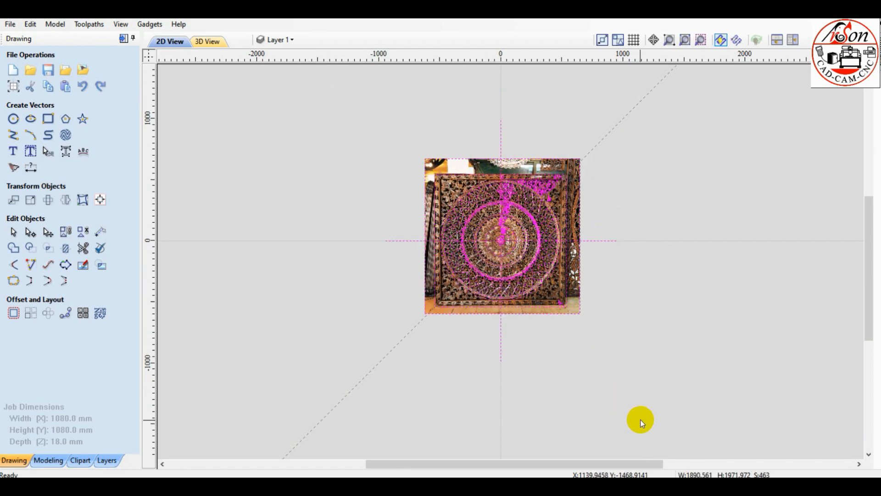
Select the whole mandala panel design and start exporting it as an EPS file
{"action": "left_click", "coordinate": [645, 275]}
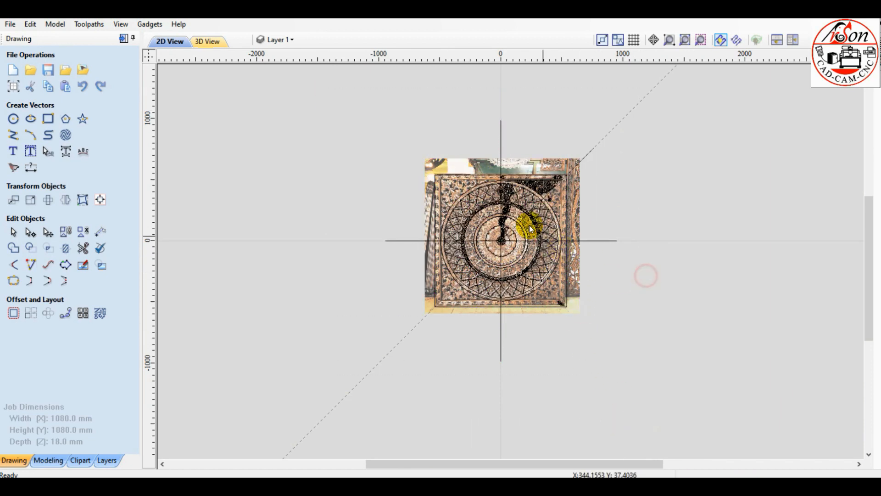
{"action": "left_click_drag", "start_coordinate": [360, 82], "coordinate": [659, 403]}
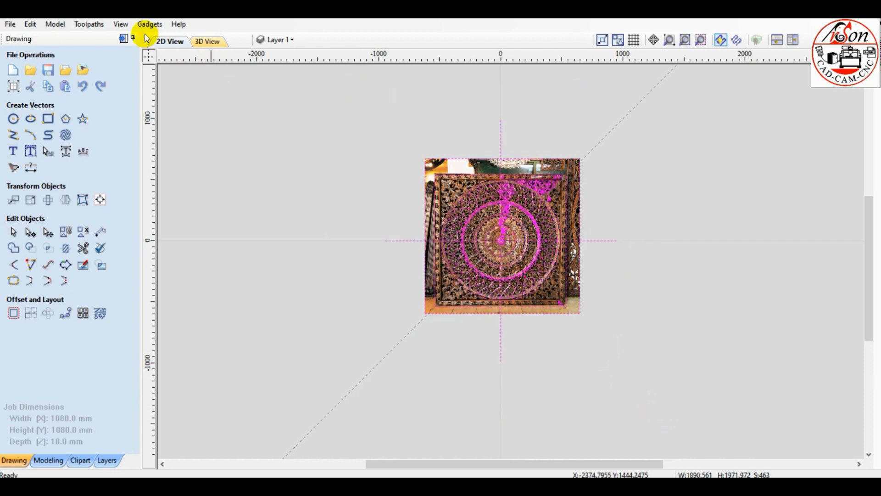
{"action": "left_click", "coordinate": [10, 24]}
{"action": "mouse_move", "coordinate": [59, 168]}
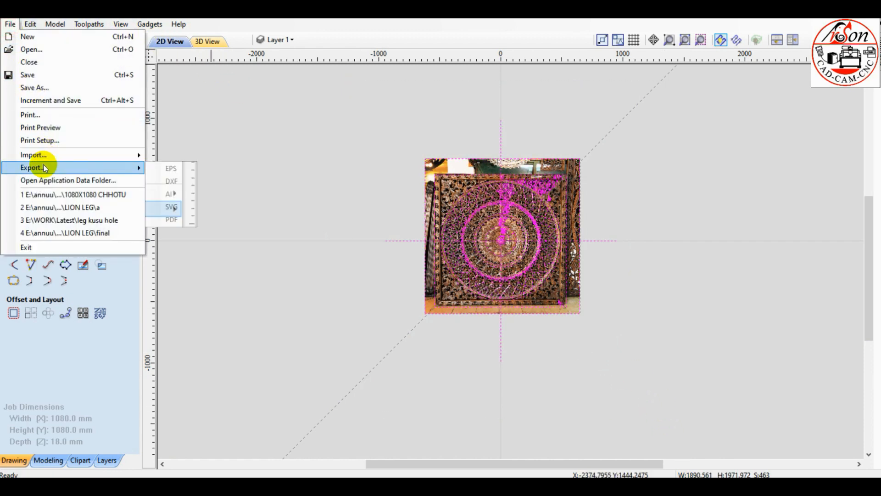
{"action": "left_click", "coordinate": [179, 168]}
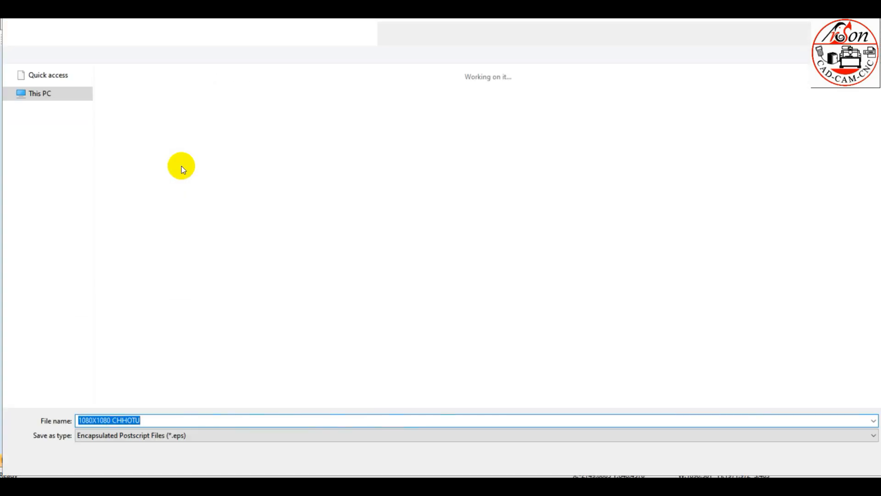
Save the EPS export to the Desktop under the name 1080X1080 C
{"action": "left_click", "coordinate": [34, 93]}
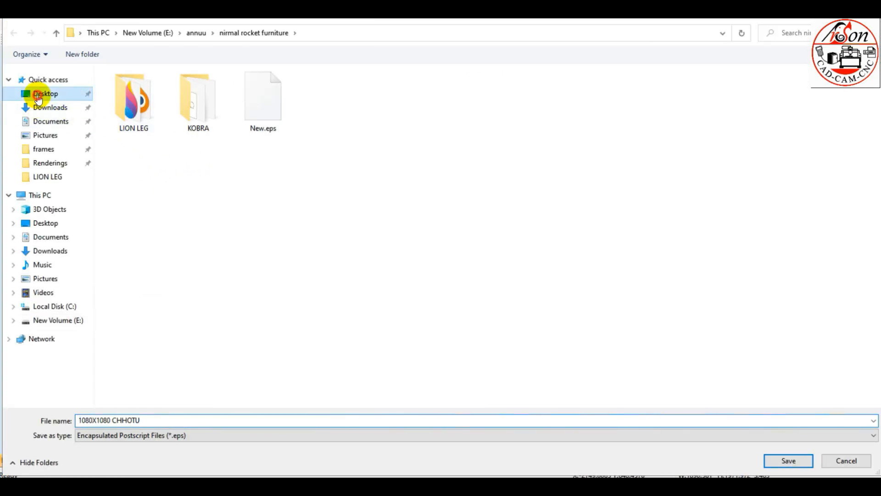
{"action": "left_click", "coordinate": [165, 421]}
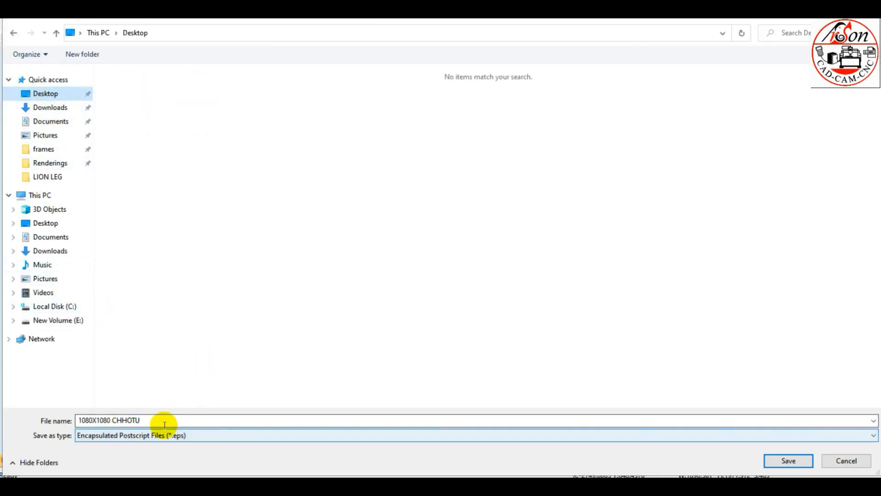
{"action": "key", "text": "ctrl+a"}
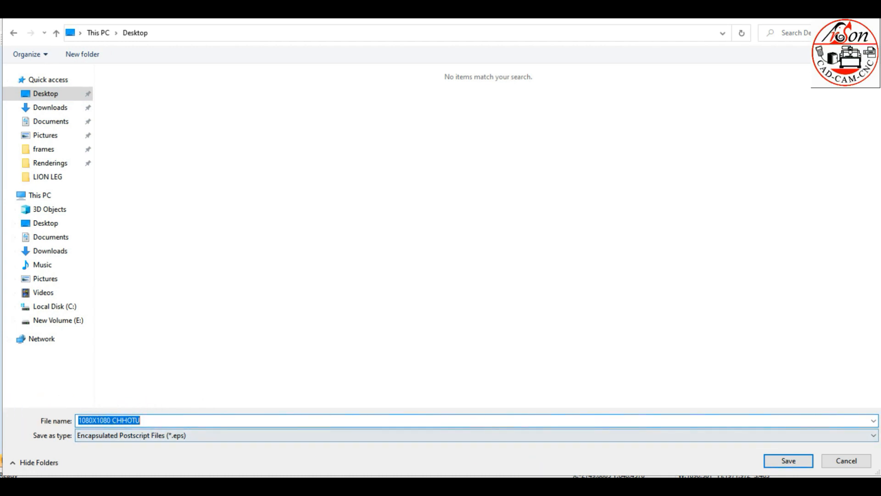
{"action": "left_click", "coordinate": [366, 420]}
{"action": "left_click_drag", "start_coordinate": [142, 419], "coordinate": [116, 418]}
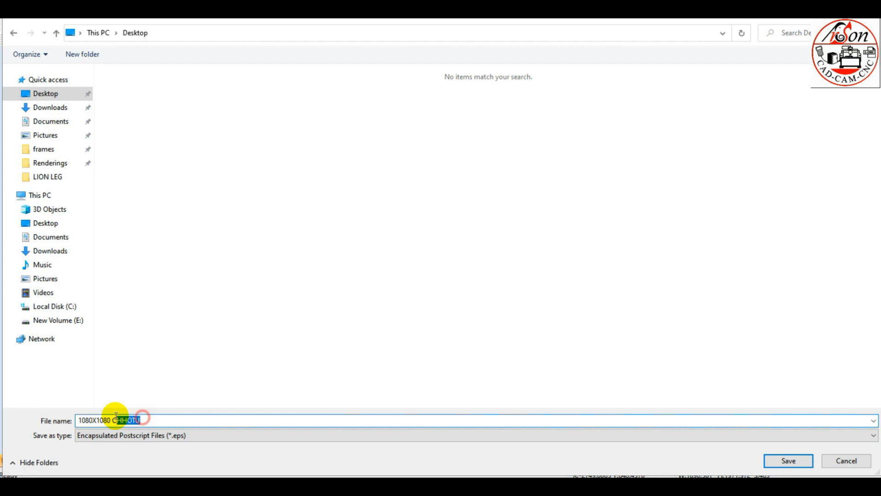
{"action": "key", "text": "BackSpace"}
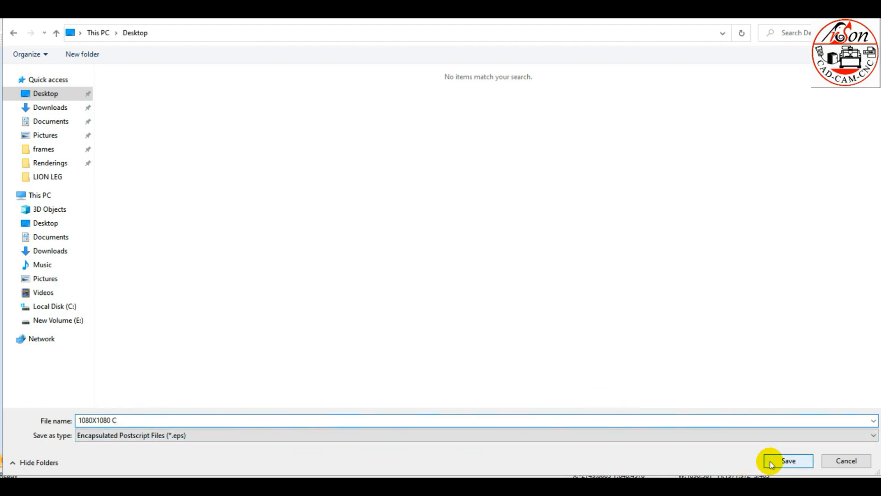
{"action": "left_click", "coordinate": [787, 460]}
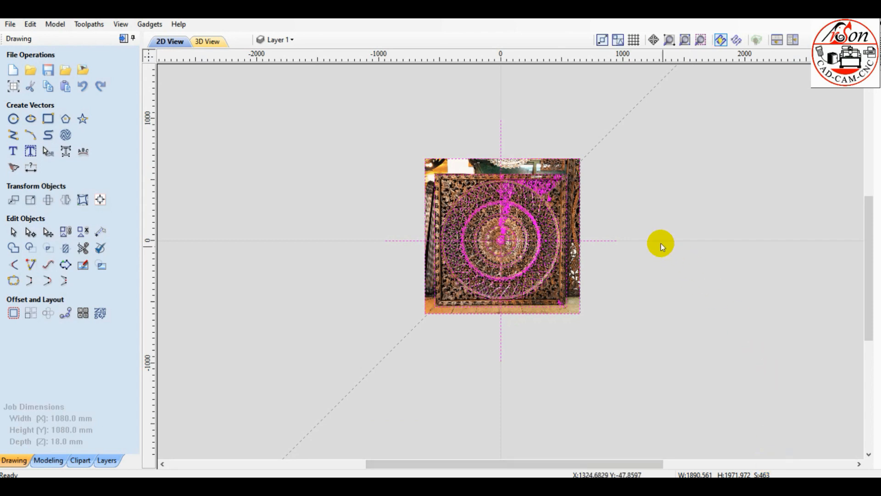
Switch to the Windows desktop, launch Autodesk ArtCAM and start a new model
{"action": "left_click", "coordinate": [651, 216]}
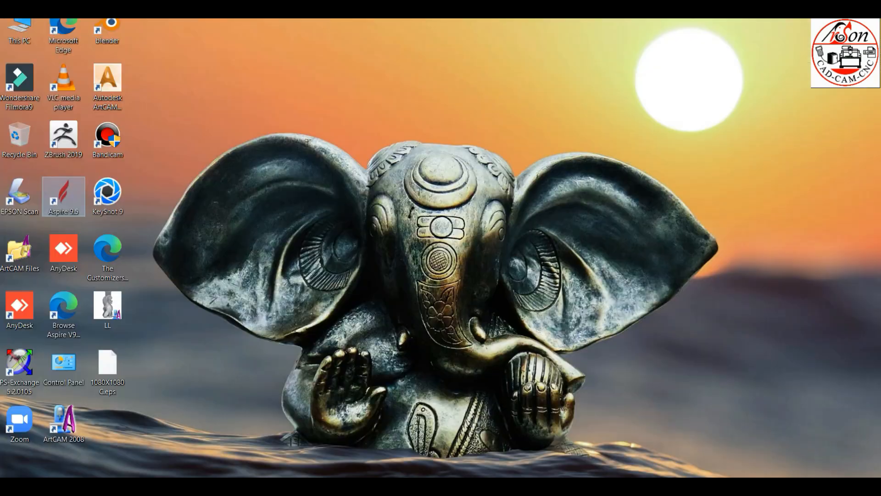
{"action": "left_click", "coordinate": [105, 77]}
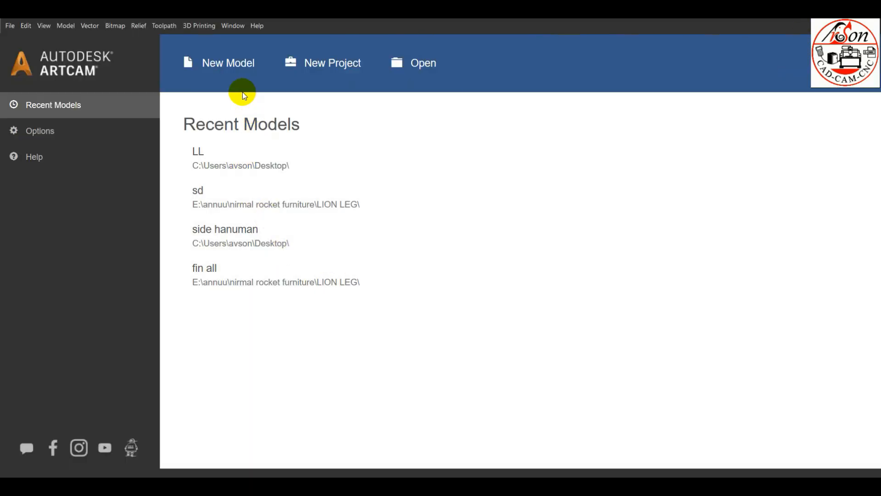
{"action": "left_click", "coordinate": [233, 68]}
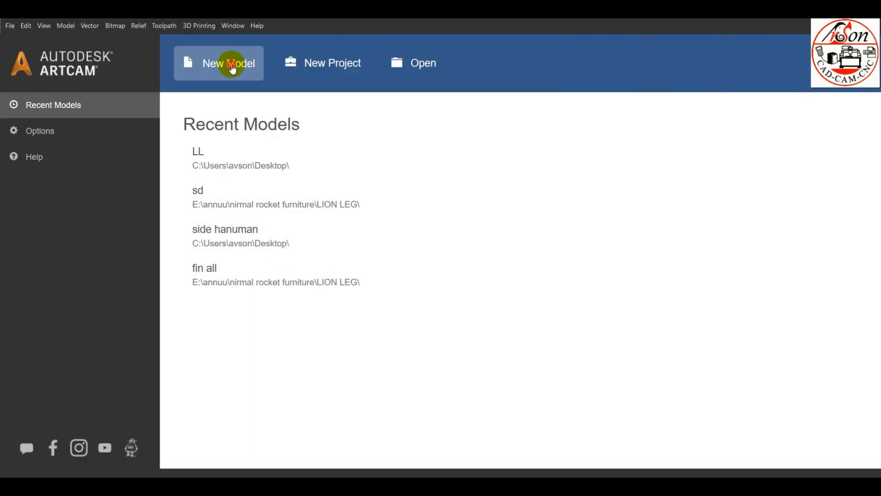
Create the model 1100 mm wide and 1100 mm high, at 4000 x 4000 points, with the job origin at the centre
{"action": "left_click_drag", "start_coordinate": [368, 152], "coordinate": [221, 143]}
{"action": "double_click", "coordinate": [238, 183]}
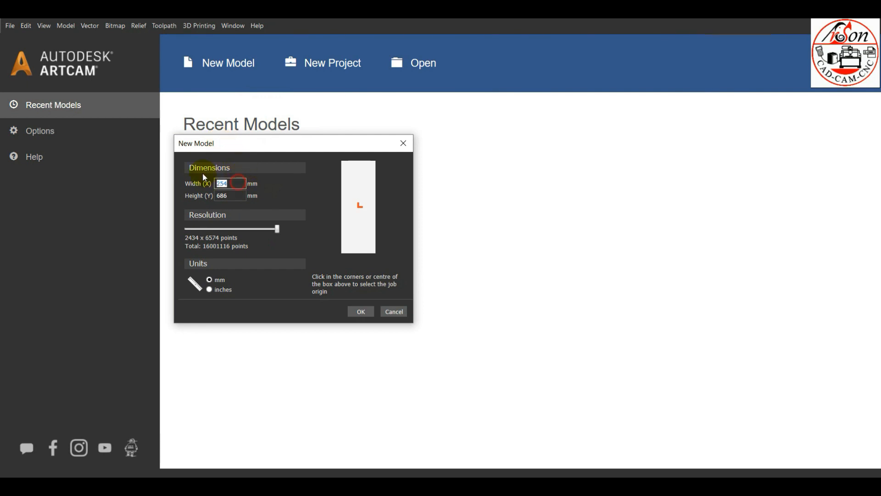
{"action": "type", "text": "110"}
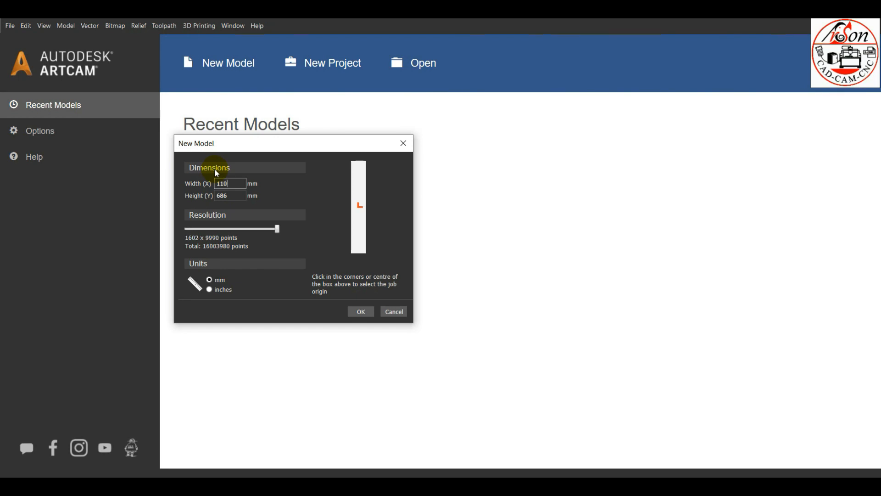
{"action": "type", "text": "0"}
{"action": "left_click", "coordinate": [239, 197]}
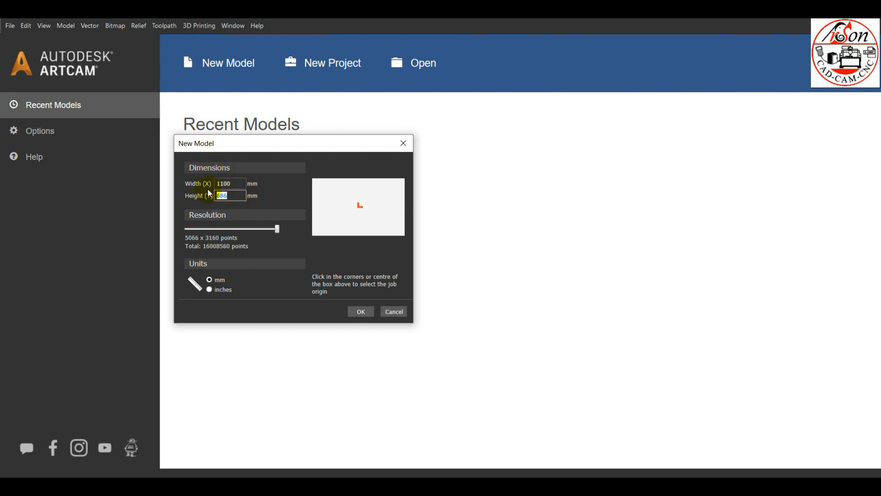
{"action": "type", "text": "1100"}
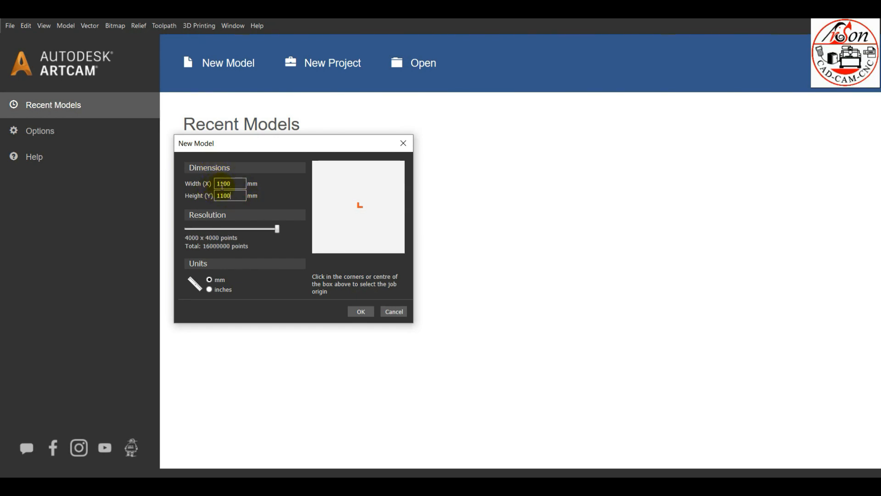
{"action": "left_click", "coordinate": [280, 232]}
{"action": "left_click", "coordinate": [361, 212]}
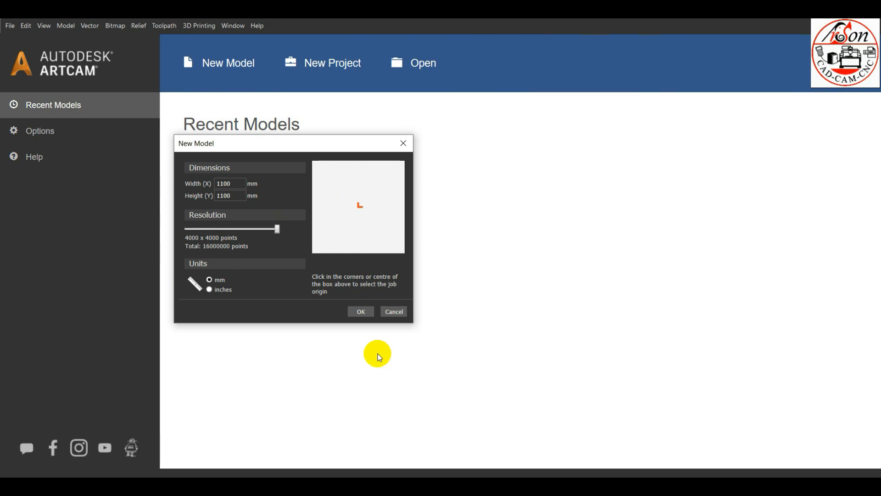
{"action": "left_click", "coordinate": [361, 313]}
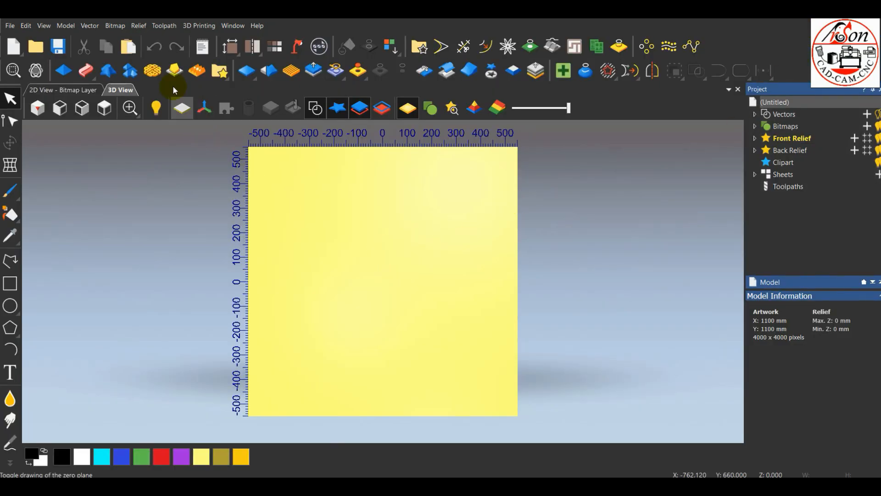
Import the vectors of 1080X1080 C.eps from the Desktop into the current layer and centre them on the model
{"action": "left_click", "coordinate": [89, 26]}
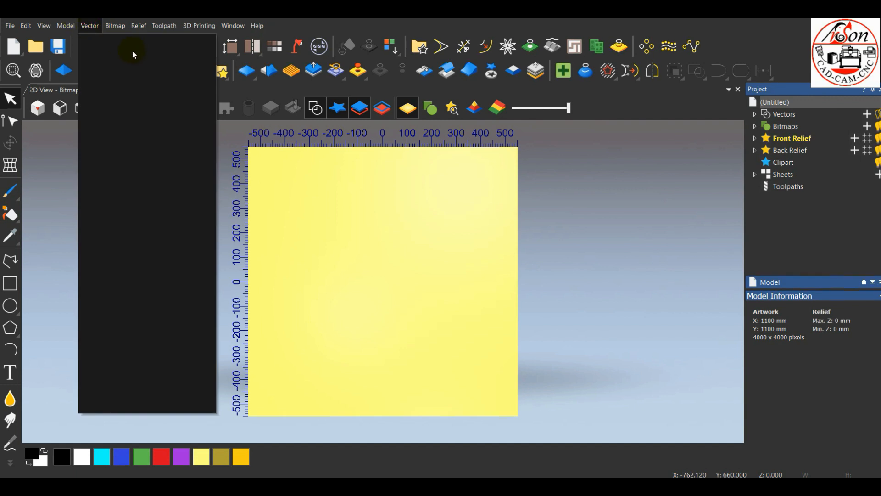
{"action": "left_click", "coordinate": [113, 39]}
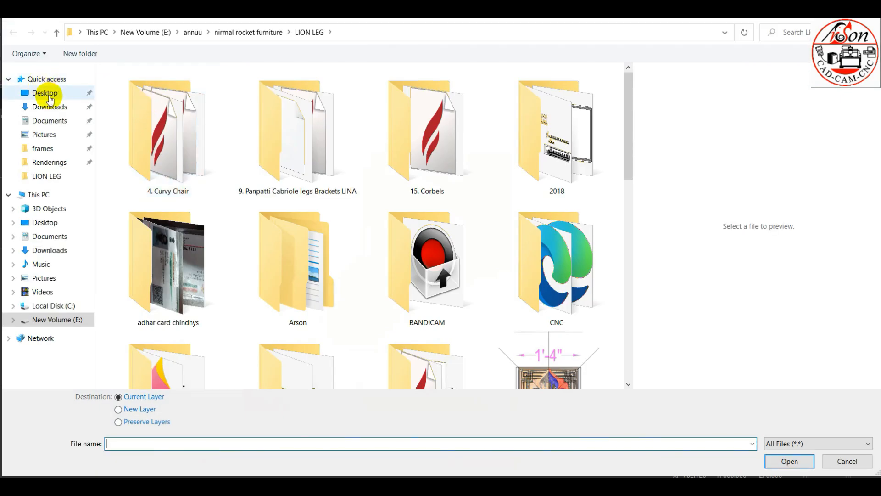
{"action": "left_click", "coordinate": [49, 96]}
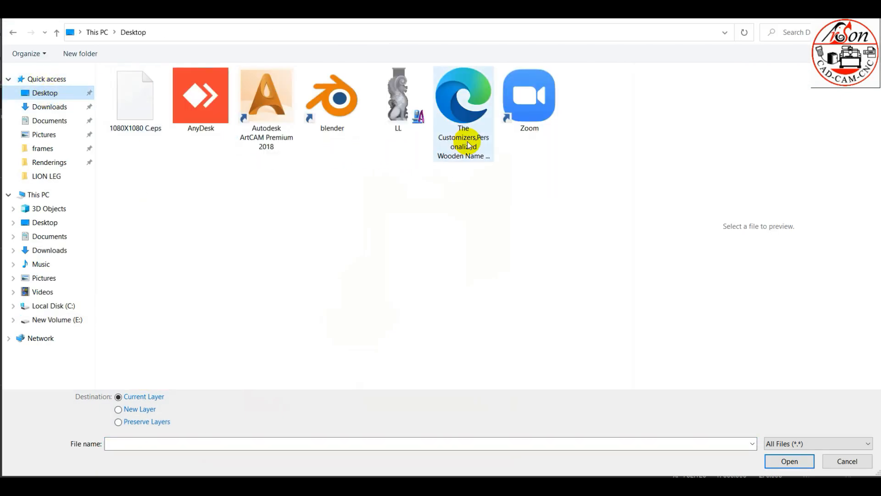
{"action": "left_click", "coordinate": [151, 118]}
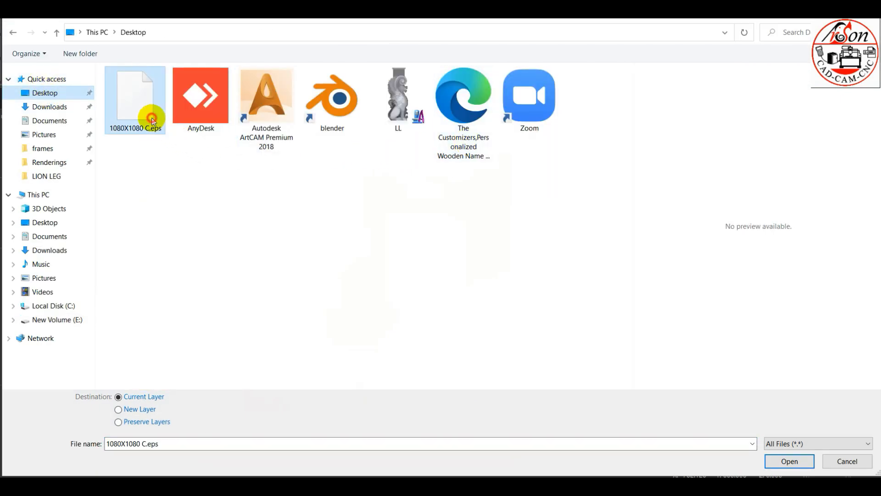
{"action": "left_click", "coordinate": [772, 466]}
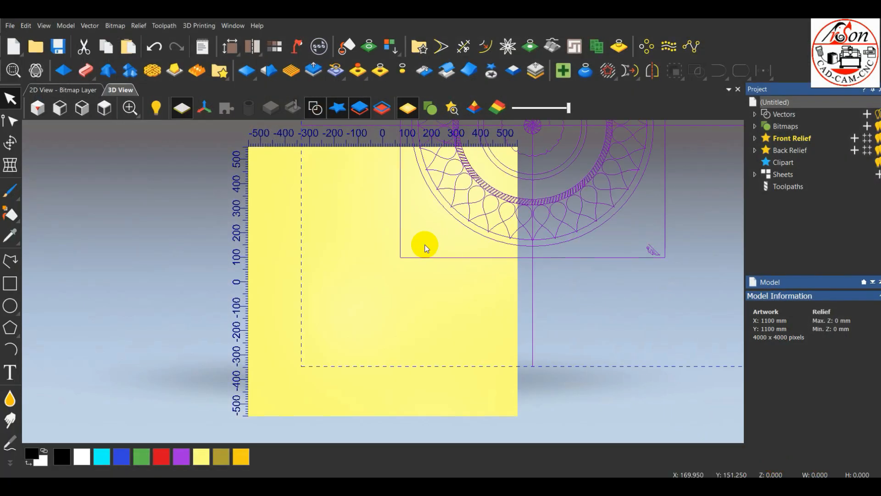
{"action": "scroll", "coordinate": [573, 285], "scroll_direction": "down", "scroll_amount": 3}
{"action": "left_click_drag", "start_coordinate": [458, 199], "coordinate": [386, 271]}
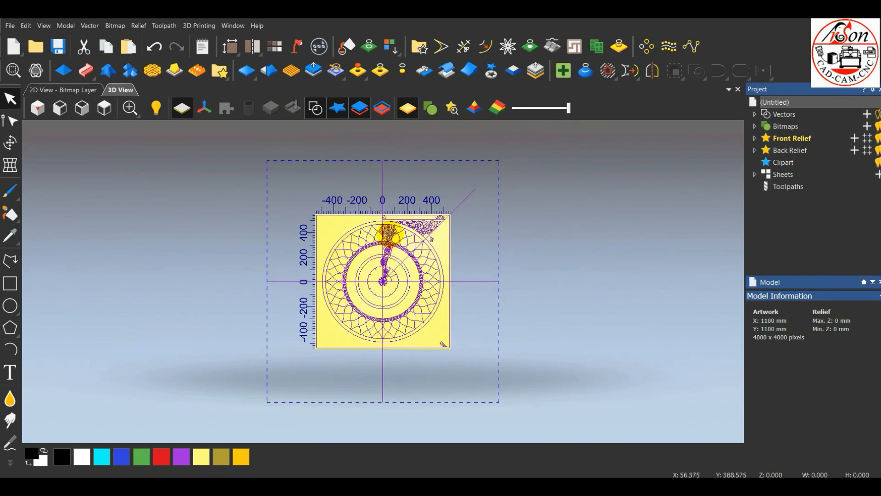
Examine how the imported centre lines align with the zero marks at the model's upper and left edges, and deselect the vectors
{"action": "scroll", "coordinate": [391, 219], "scroll_direction": "up", "scroll_amount": 3}
{"action": "scroll", "coordinate": [390, 219], "scroll_direction": "up", "scroll_amount": 8}
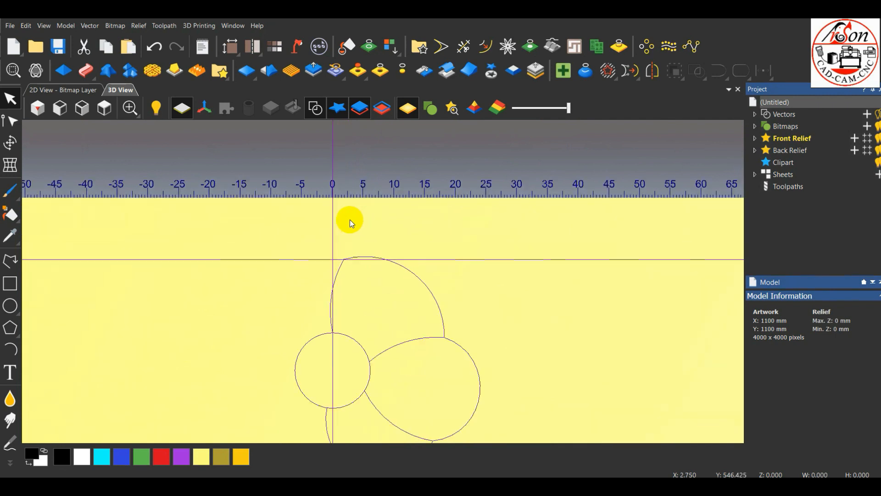
{"action": "scroll", "coordinate": [379, 183], "scroll_direction": "down", "scroll_amount": 12}
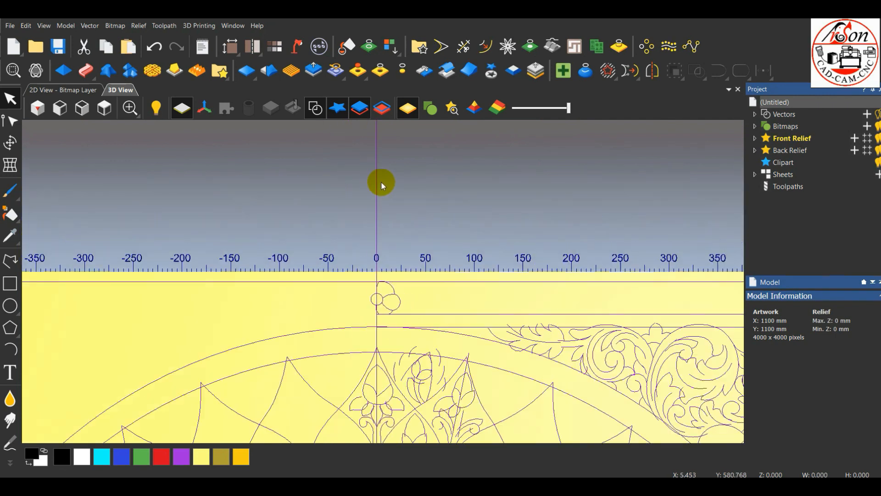
{"action": "scroll", "coordinate": [310, 377], "scroll_direction": "up", "scroll_amount": 10}
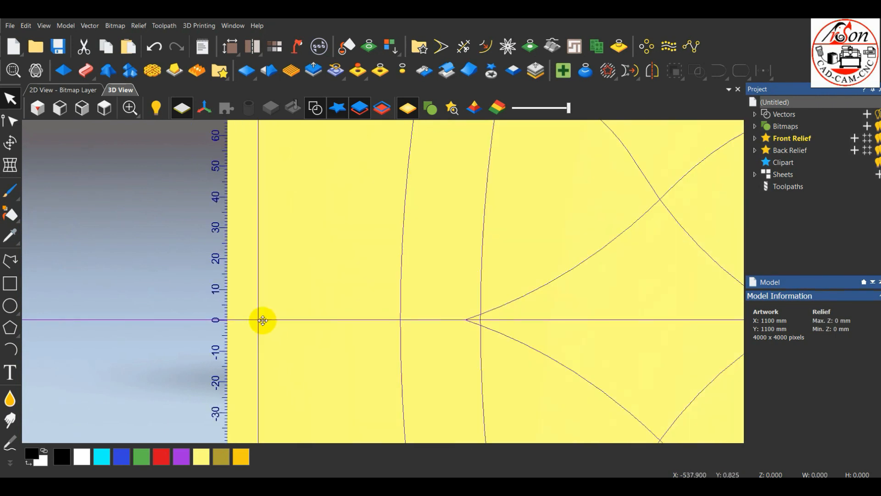
{"action": "scroll", "coordinate": [182, 324], "scroll_direction": "up", "scroll_amount": 2}
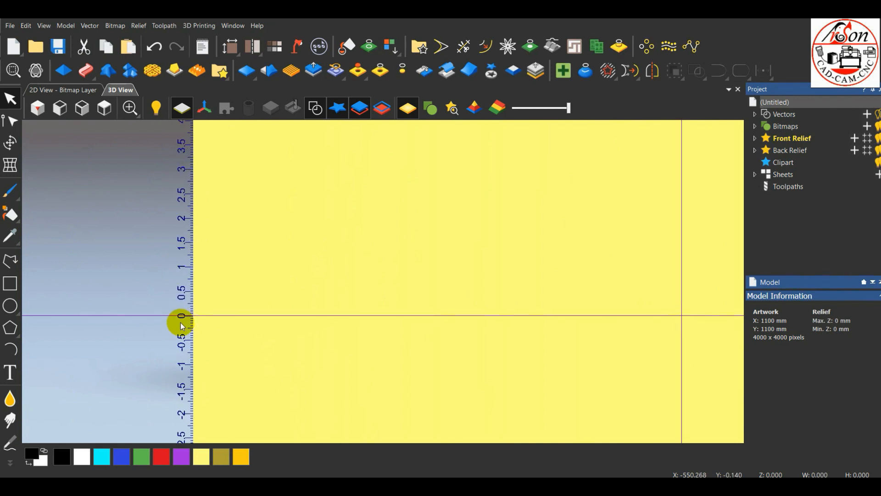
{"action": "scroll", "coordinate": [205, 330], "scroll_direction": "up", "scroll_amount": 8}
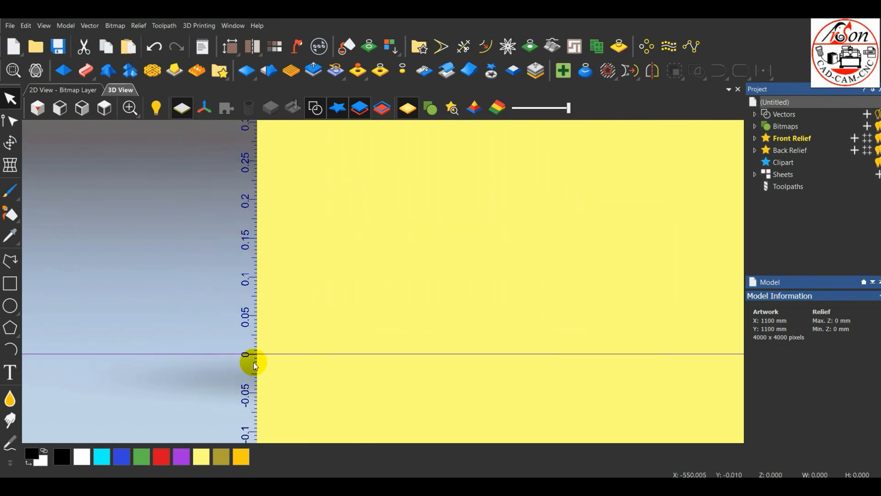
{"action": "scroll", "coordinate": [260, 362], "scroll_direction": "down", "scroll_amount": 15}
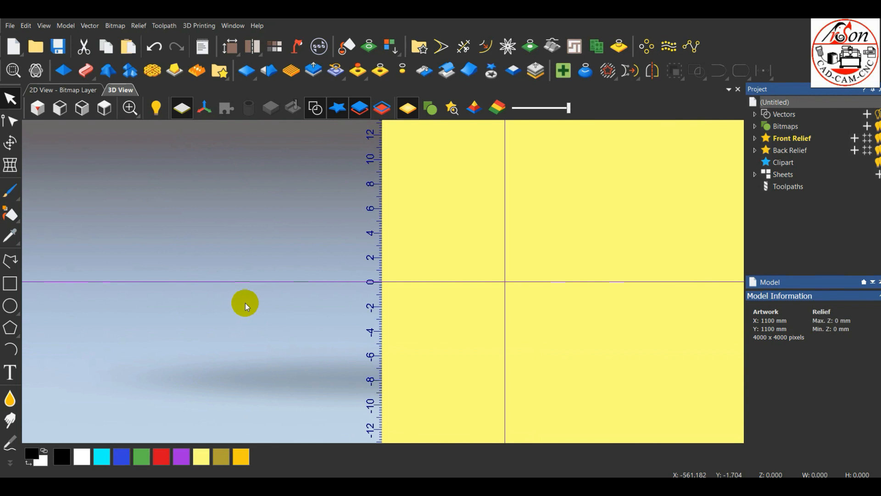
{"action": "scroll", "coordinate": [251, 305], "scroll_direction": "down", "scroll_amount": 5}
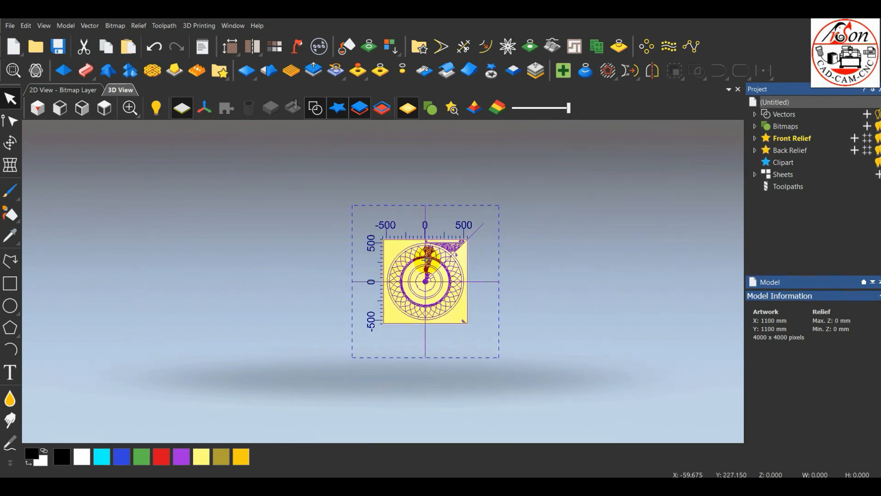
{"action": "scroll", "coordinate": [415, 258], "scroll_direction": "up", "scroll_amount": 2}
{"action": "scroll", "coordinate": [427, 231], "scroll_direction": "up", "scroll_amount": 10}
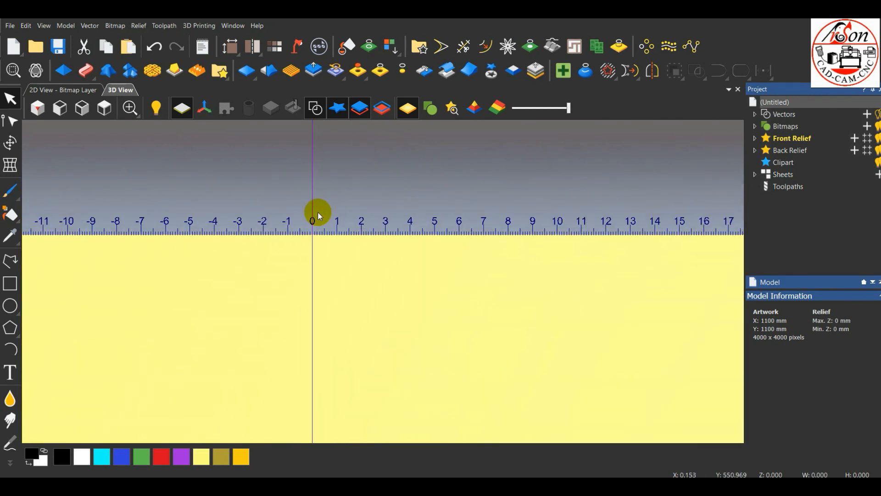
{"action": "scroll", "coordinate": [294, 225], "scroll_direction": "up", "scroll_amount": 3}
{"action": "scroll", "coordinate": [285, 216], "scroll_direction": "down", "scroll_amount": 12}
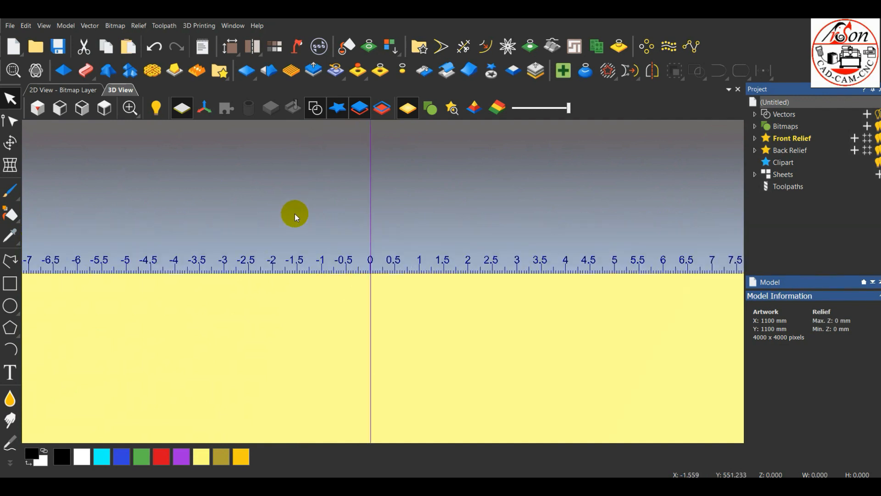
{"action": "scroll", "coordinate": [307, 212], "scroll_direction": "down", "scroll_amount": 5}
{"action": "left_click", "coordinate": [592, 291]}
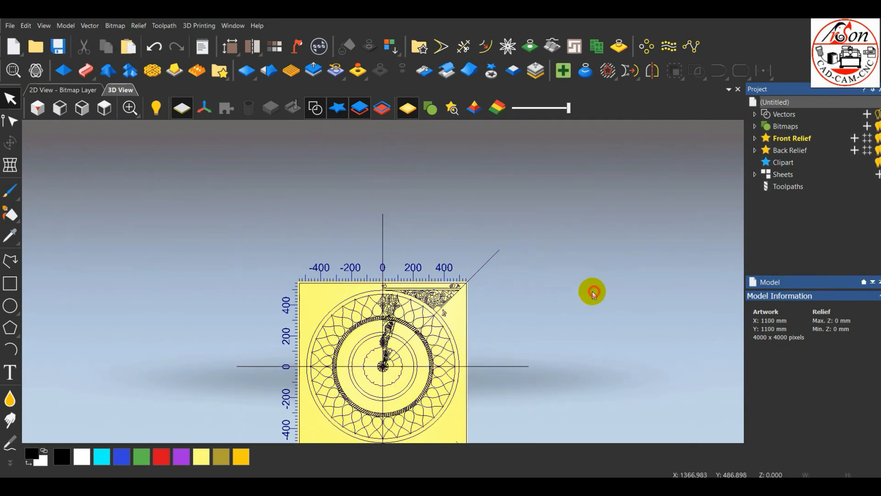
Ungroup all the imported mandala vectors completely and clear the selection
{"action": "scroll", "coordinate": [411, 380], "scroll_direction": "up", "scroll_amount": 3}
{"action": "scroll", "coordinate": [291, 350], "scroll_direction": "up", "scroll_amount": 5}
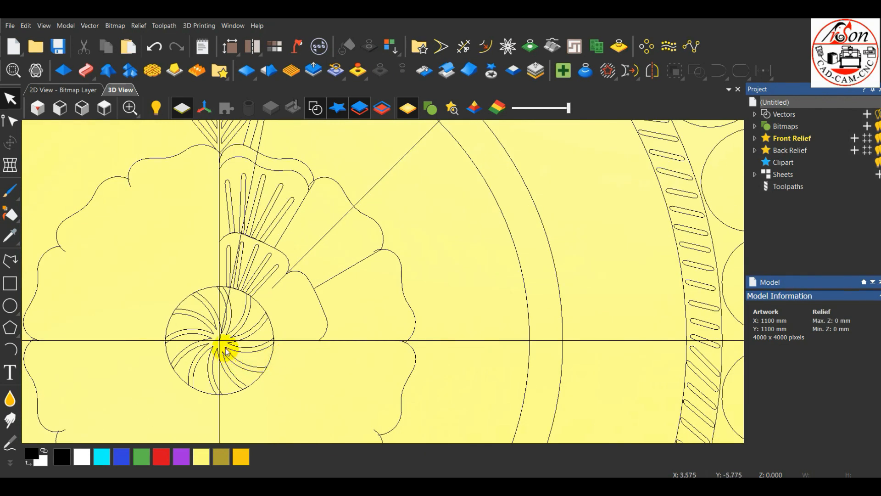
{"action": "left_click", "coordinate": [225, 347]}
{"action": "right_click", "coordinate": [225, 349]}
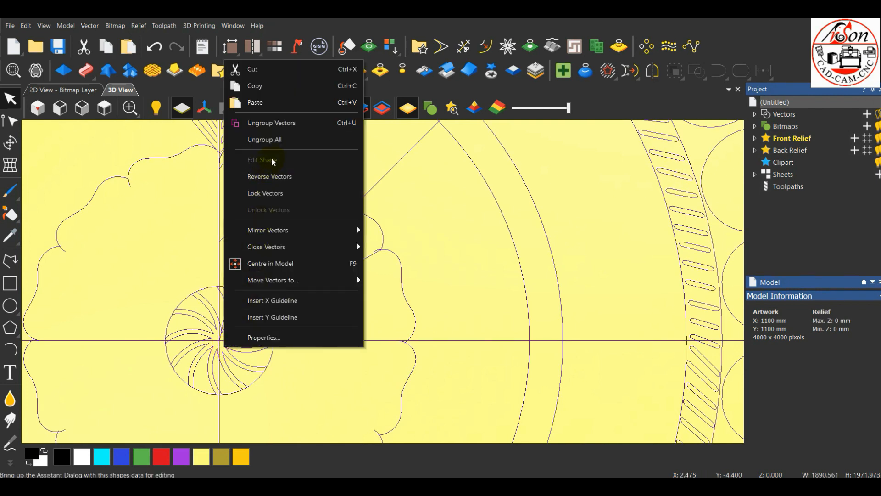
{"action": "left_click", "coordinate": [273, 145]}
{"action": "left_click", "coordinate": [300, 263]}
{"action": "left_click", "coordinate": [299, 370]}
Select the small circle at the mandala's centre and give it a round shape profile with a start height of 3 mm
{"action": "scroll", "coordinate": [276, 240], "scroll_direction": "down", "scroll_amount": 6}
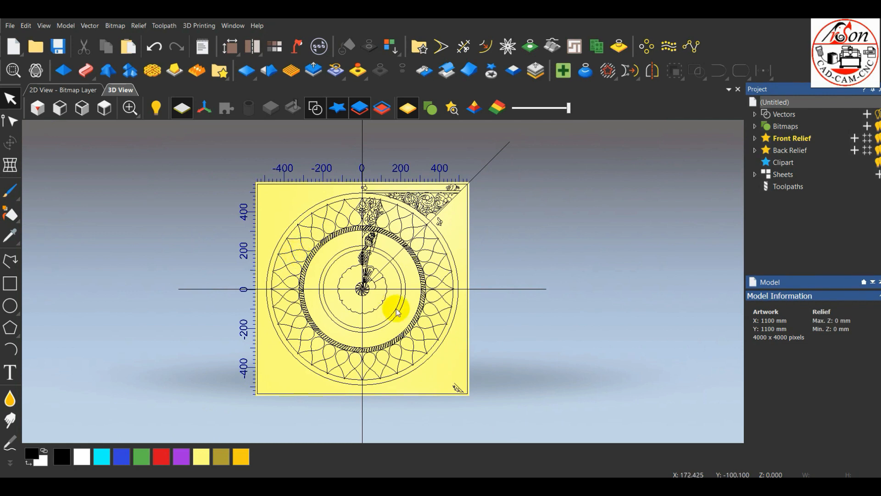
{"action": "scroll", "coordinate": [393, 304], "scroll_direction": "up", "scroll_amount": 2}
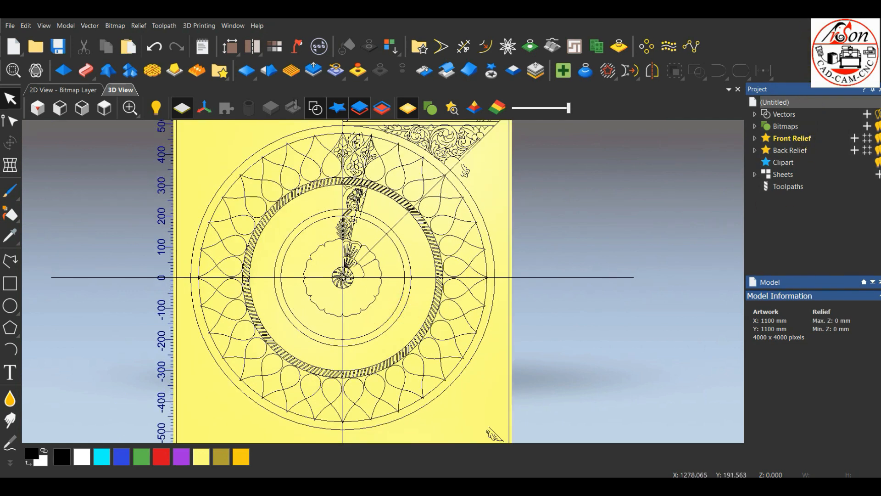
{"action": "scroll", "coordinate": [351, 267], "scroll_direction": "up", "scroll_amount": 6}
{"action": "scroll", "coordinate": [358, 340], "scroll_direction": "up", "scroll_amount": 2}
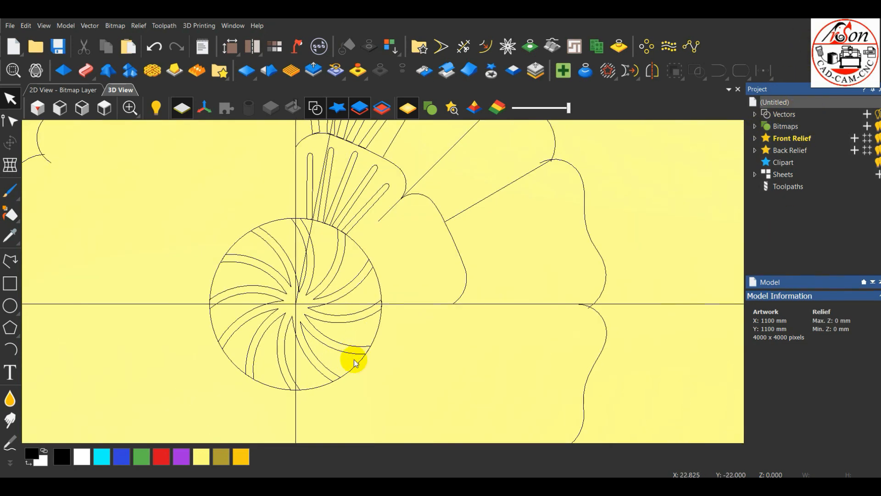
{"action": "left_click", "coordinate": [354, 363]}
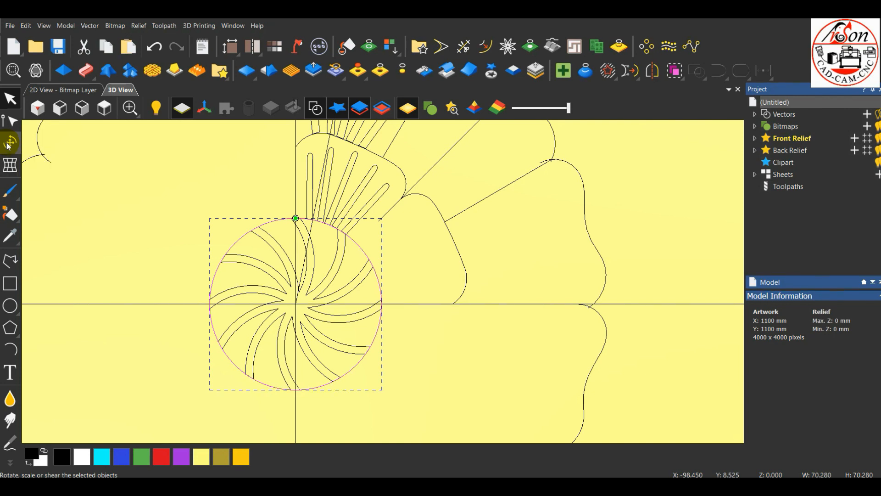
{"action": "left_click", "coordinate": [64, 70]}
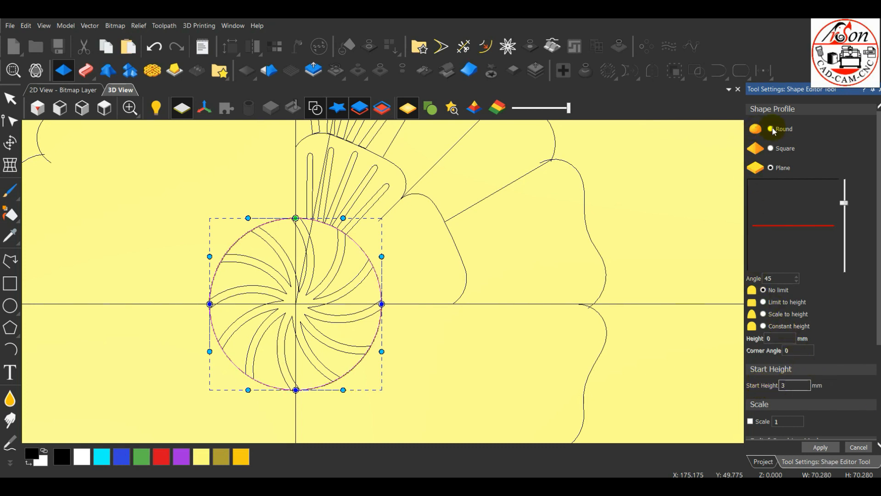
{"action": "left_click", "coordinate": [783, 386]}
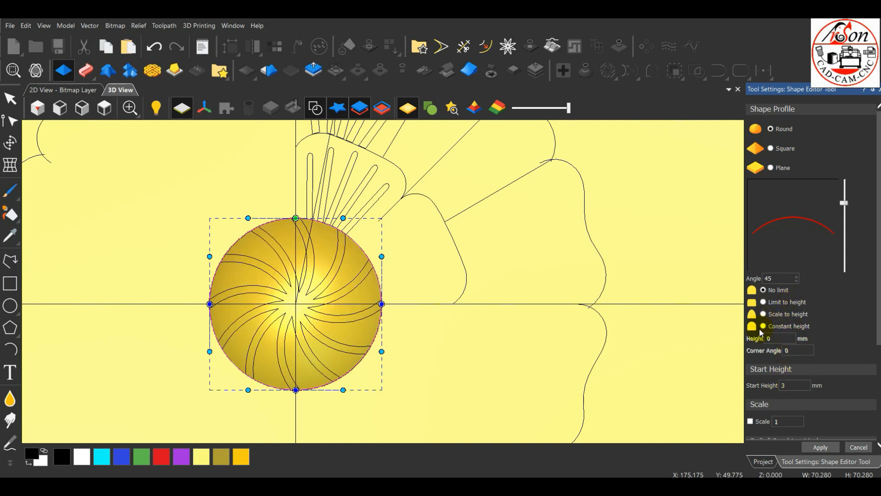
Limit the centre dome's height to 15 mm, set its angle to 72, and apply it to the relief in Add mode
{"action": "left_click", "coordinate": [763, 302]}
{"action": "left_click", "coordinate": [773, 338]}
{"action": "type", "text": "15"}
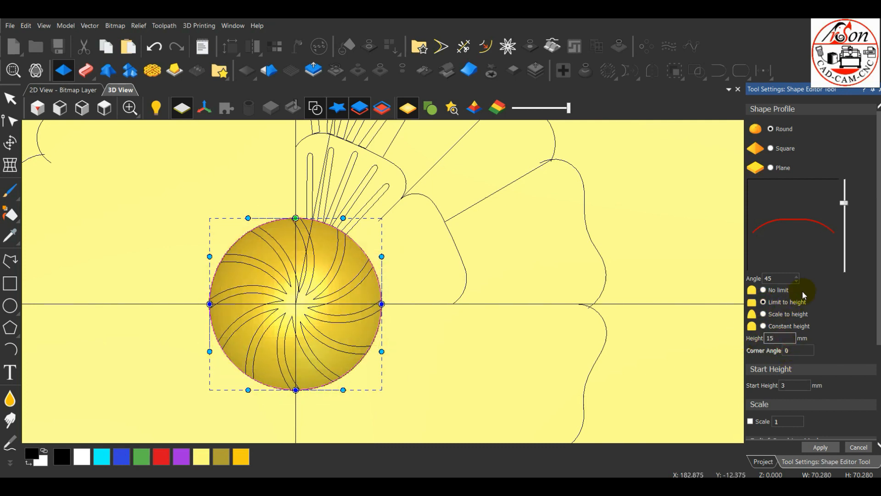
{"action": "left_click_drag", "start_coordinate": [843, 206], "coordinate": [856, 121]}
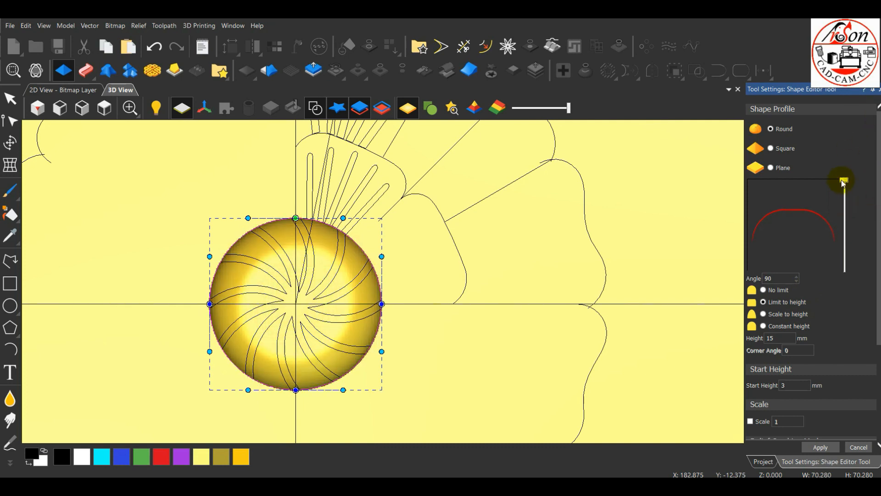
{"action": "left_click_drag", "start_coordinate": [844, 183], "coordinate": [852, 189]}
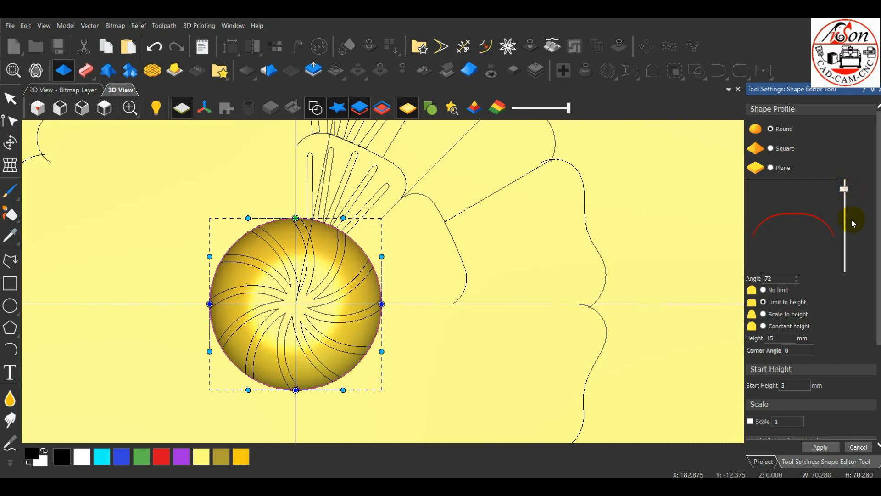
{"action": "scroll", "coordinate": [855, 243], "scroll_direction": "down", "scroll_amount": 3}
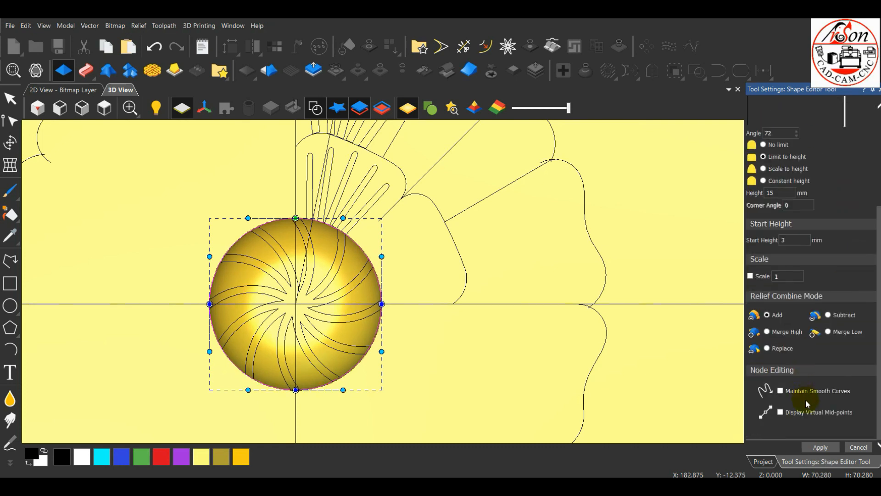
{"action": "left_click", "coordinate": [820, 447]}
{"action": "key", "text": "Escape"}
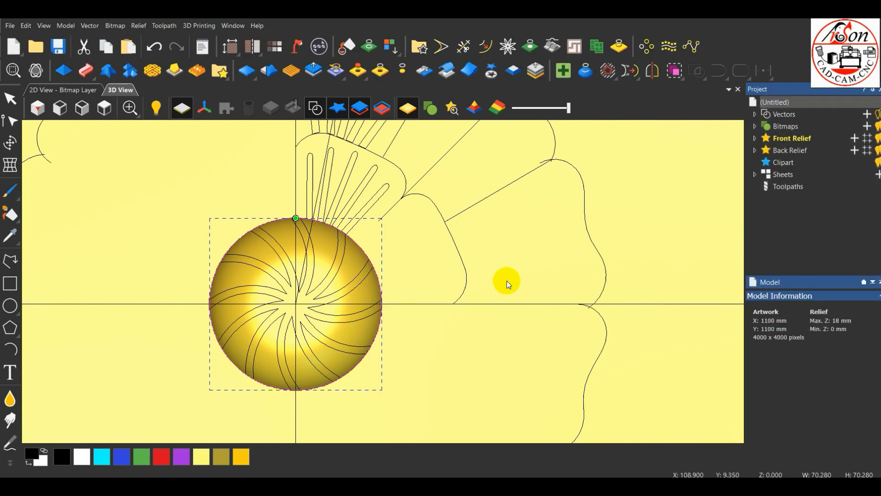
Select the swirling spoke vectors on the centre dome and expand the Front Relief to show its layer
{"action": "scroll", "coordinate": [392, 287], "scroll_direction": "down", "scroll_amount": 3}
{"action": "scroll", "coordinate": [336, 321], "scroll_direction": "up", "scroll_amount": 3}
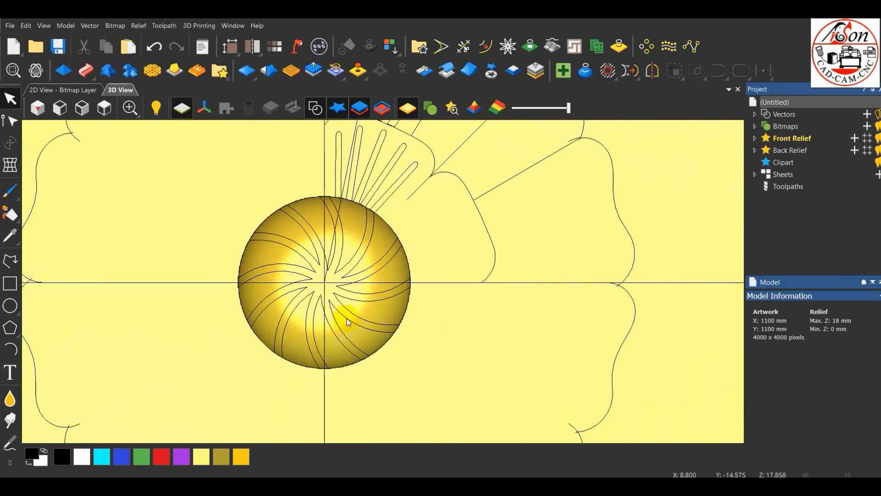
{"action": "left_click", "coordinate": [340, 316]}
{"action": "scroll", "coordinate": [360, 283], "scroll_direction": "down", "scroll_amount": 3}
{"action": "scroll", "coordinate": [393, 279], "scroll_direction": "up", "scroll_amount": 4}
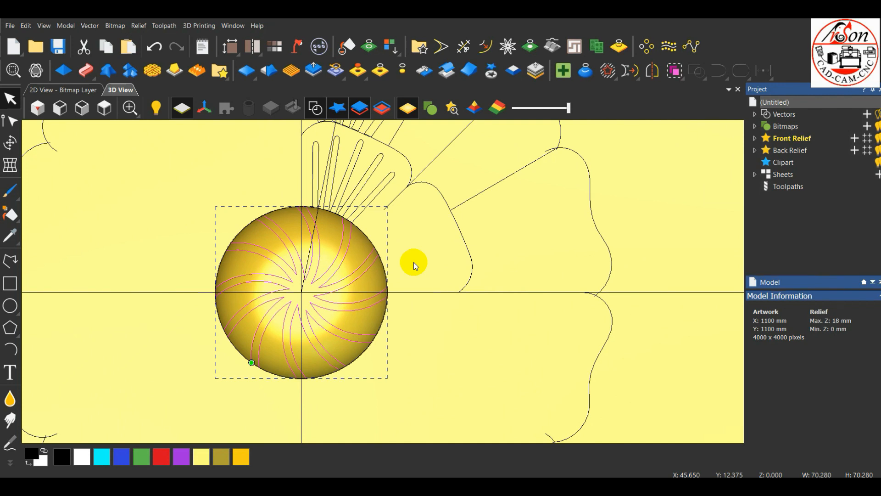
{"action": "left_click", "coordinate": [756, 139]}
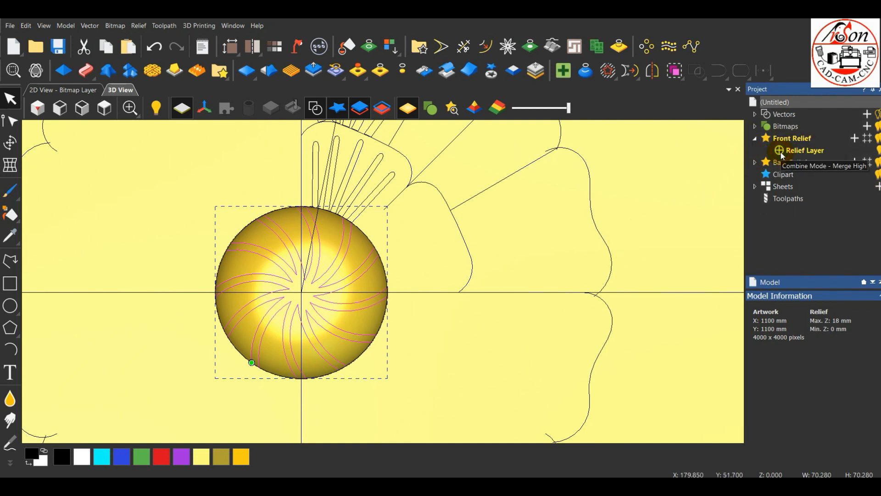
{"action": "left_click", "coordinate": [345, 277]}
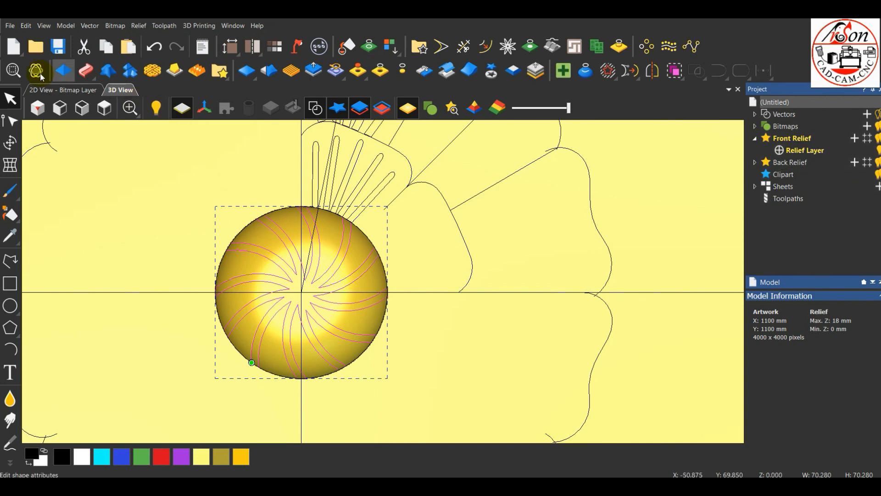
Give the spoke vectors a round shape profile with the relief combine mode set to Subtract
{"action": "key", "text": "F3"}
{"action": "left_click_drag", "start_coordinate": [428, 370], "coordinate": [293, 156]}
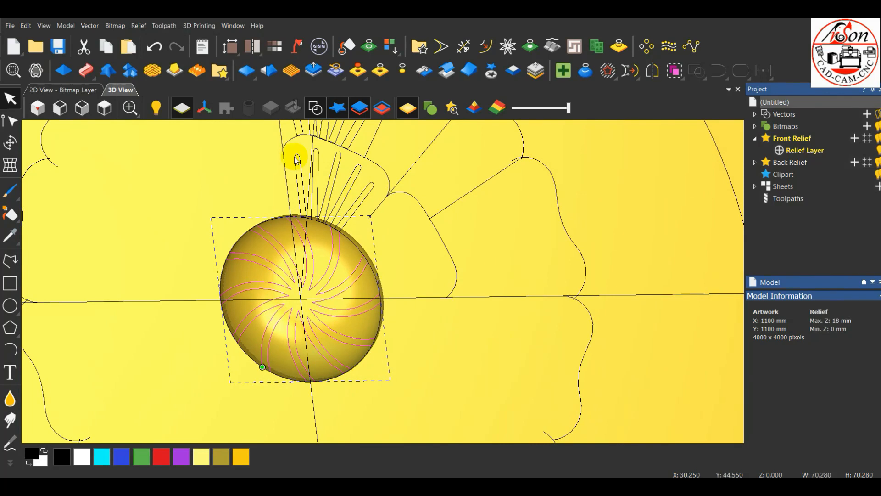
{"action": "left_click", "coordinate": [65, 73]}
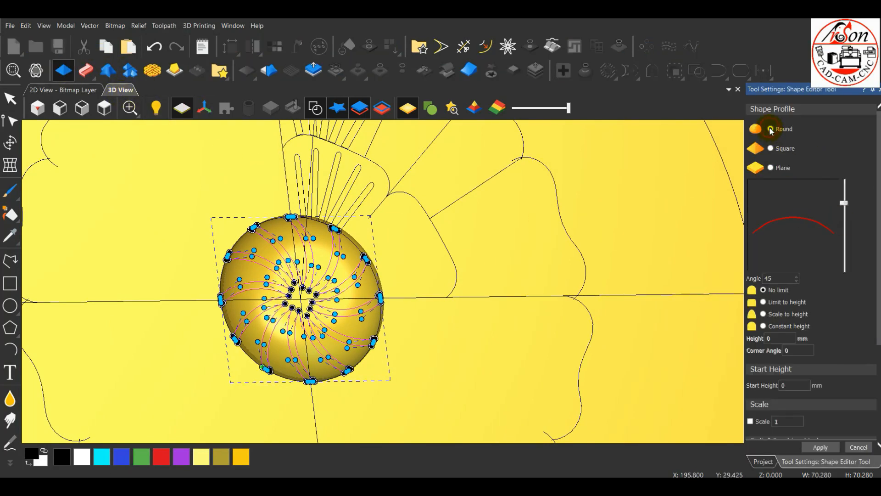
{"action": "left_click", "coordinate": [104, 108]}
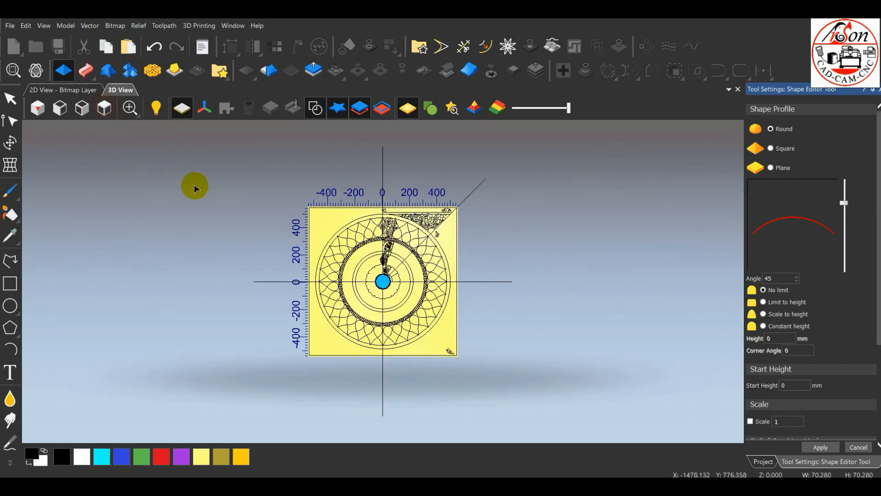
{"action": "scroll", "coordinate": [442, 285], "scroll_direction": "up", "scroll_amount": 6}
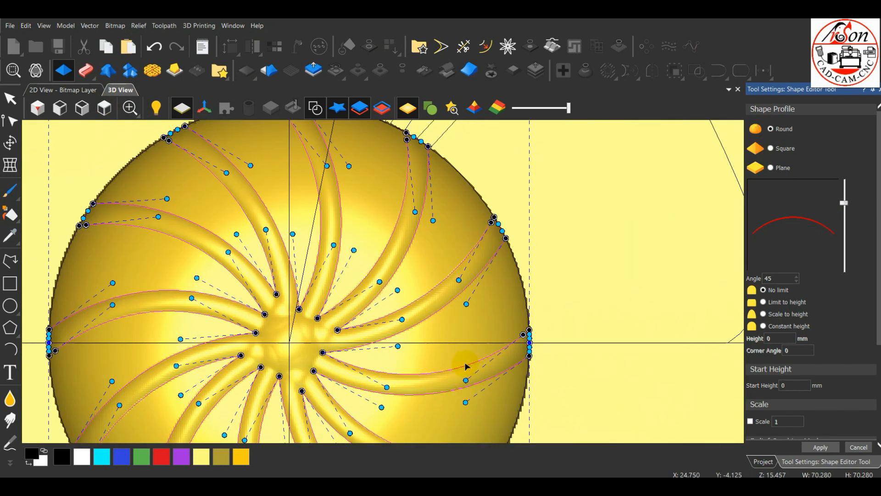
{"action": "scroll", "coordinate": [761, 360], "scroll_direction": "down", "scroll_amount": 3}
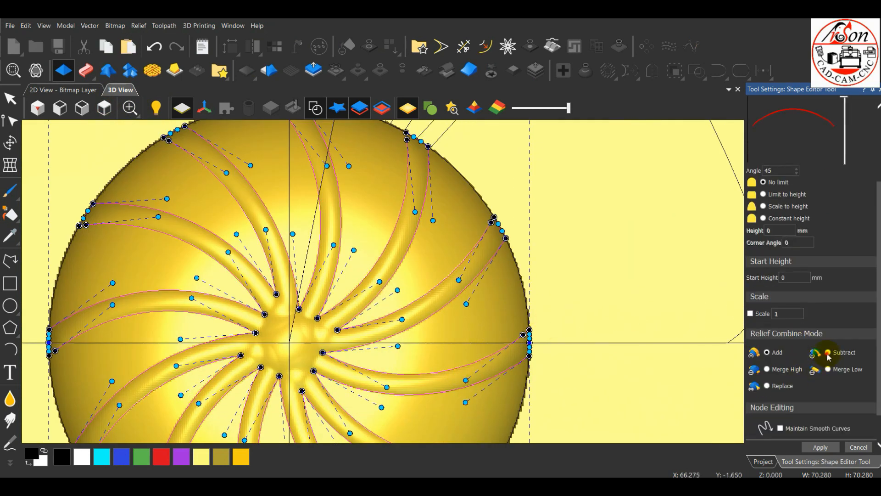
{"action": "left_click", "coordinate": [828, 353]}
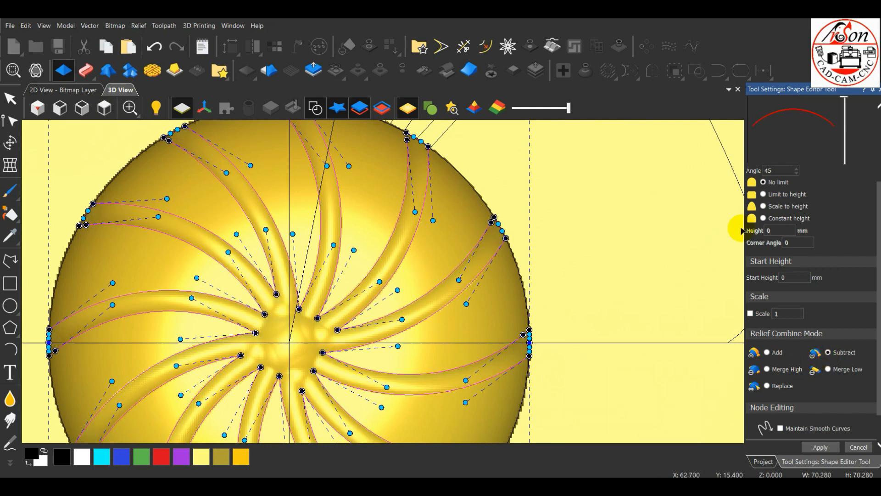
Limit the spoke shape's height to 4 mm, raise its angle to 90, and check the preview in the isometric view
{"action": "left_click", "coordinate": [763, 195]}
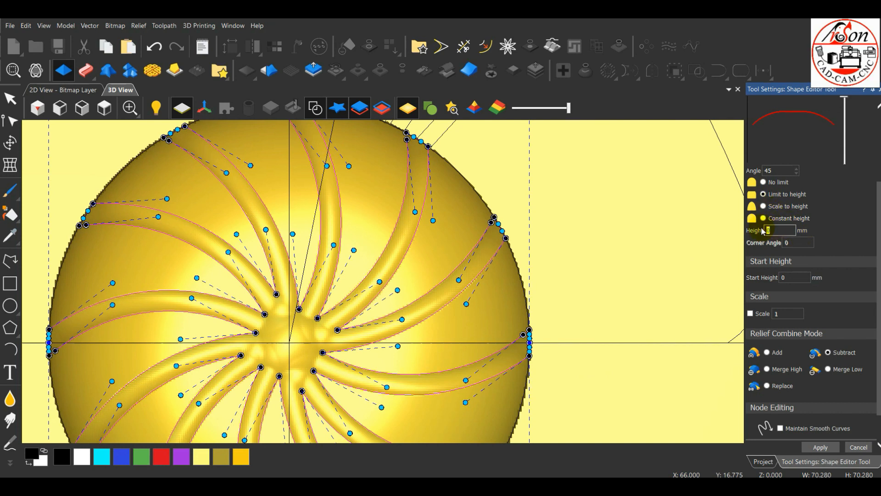
{"action": "left_click", "coordinate": [824, 243]}
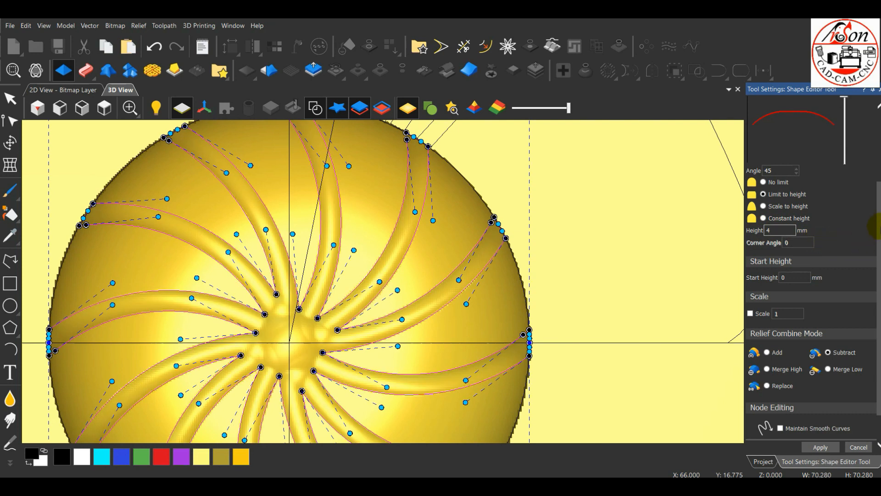
{"action": "scroll", "coordinate": [848, 171], "scroll_direction": "up", "scroll_amount": 3}
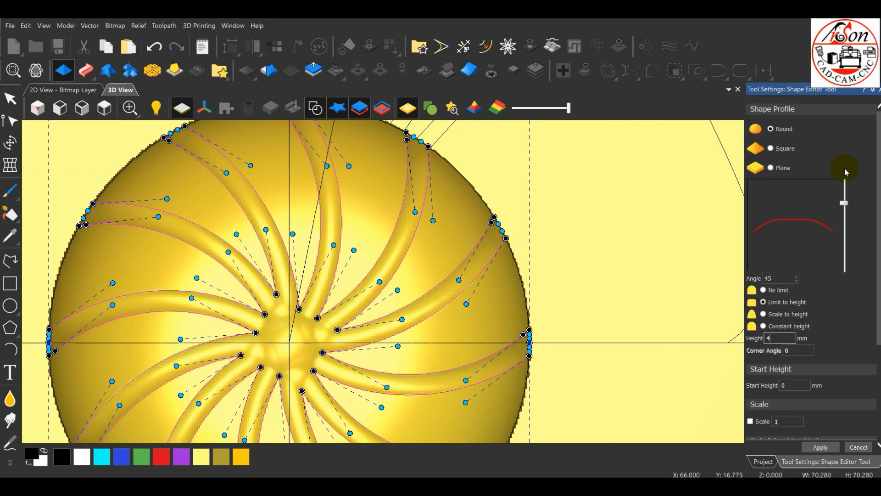
{"action": "left_click_drag", "start_coordinate": [847, 204], "coordinate": [865, 104]}
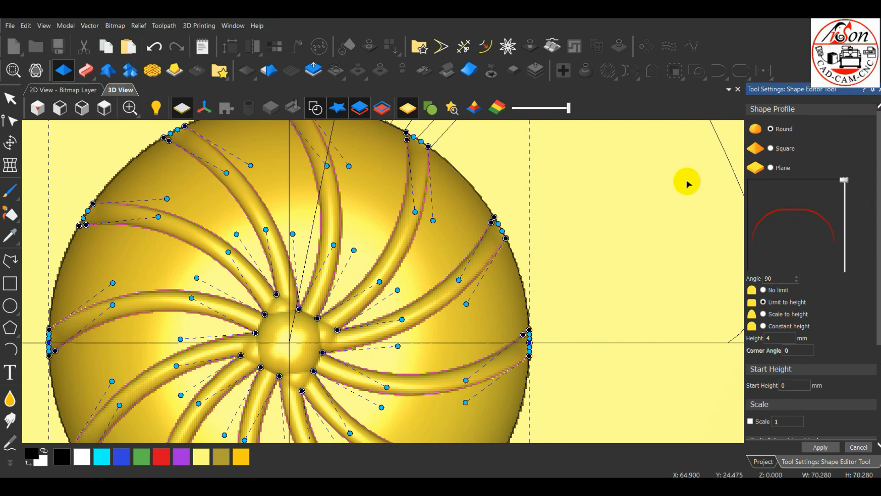
{"action": "scroll", "coordinate": [687, 182], "scroll_direction": "down", "scroll_amount": 1}
{"action": "left_click", "coordinate": [37, 108]}
{"action": "scroll", "coordinate": [438, 290], "scroll_direction": "up", "scroll_amount": 4}
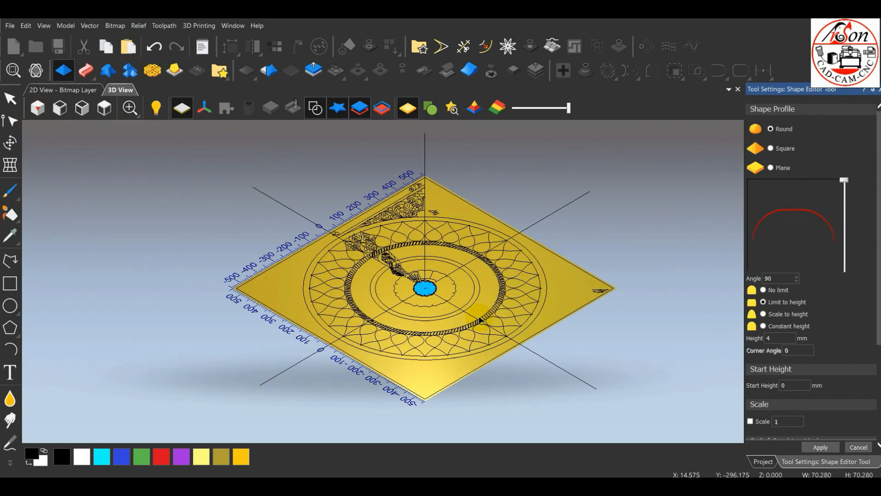
{"action": "scroll", "coordinate": [339, 260], "scroll_direction": "up", "scroll_amount": 5}
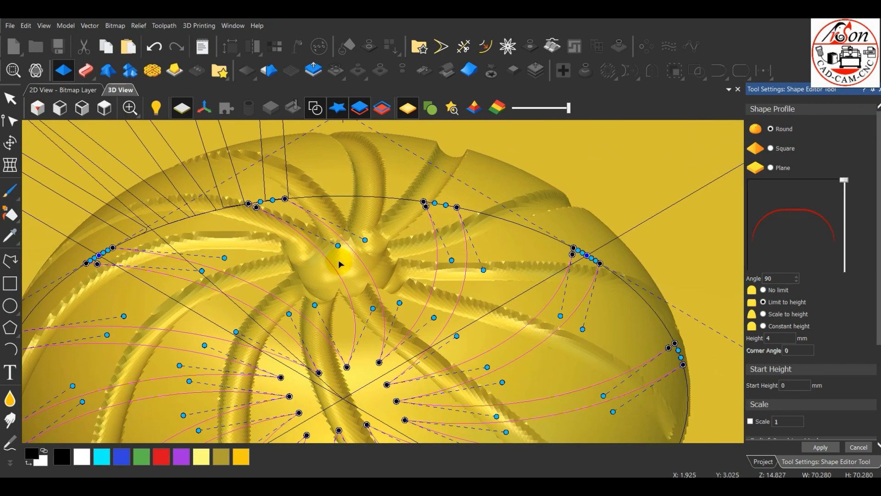
Switch the spoke shape from a limited height to Scale to height, keeping 4 mm, and view it from above
{"action": "left_click", "coordinate": [763, 315]}
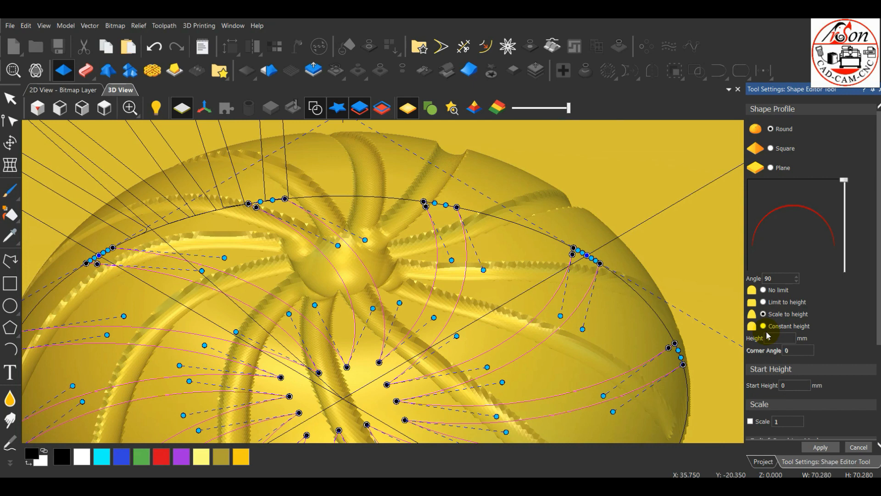
{"action": "scroll", "coordinate": [767, 335], "scroll_direction": "down", "scroll_amount": 3}
{"action": "left_click", "coordinate": [104, 108]}
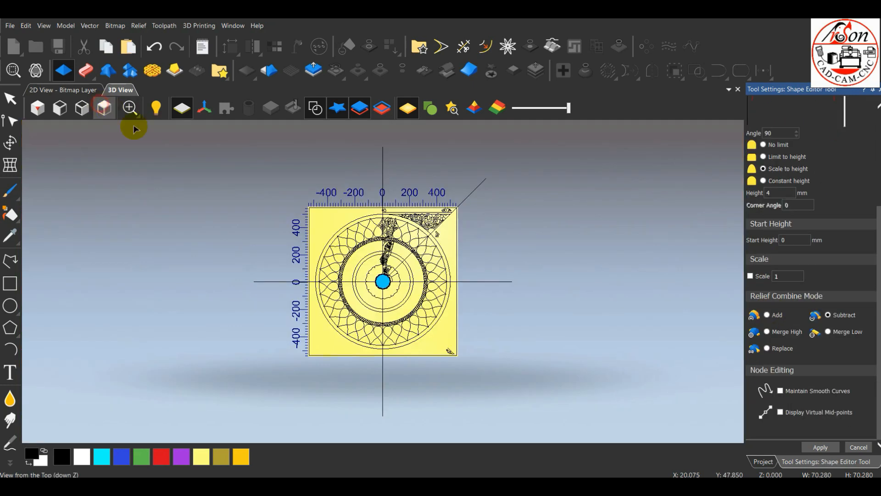
{"action": "scroll", "coordinate": [348, 303], "scroll_direction": "up", "scroll_amount": 10}
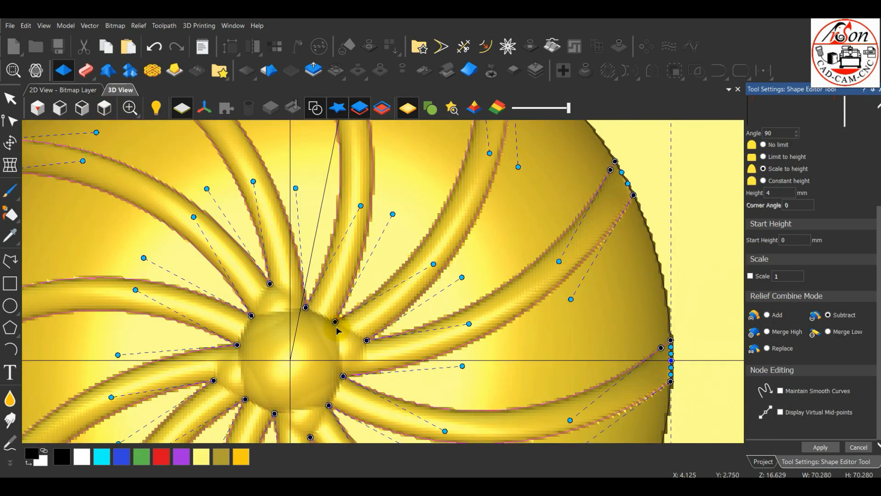
Examine the spoke grooves across the centre dome in the isometric and top views
{"action": "scroll", "coordinate": [338, 331], "scroll_direction": "down", "scroll_amount": 5}
{"action": "left_click", "coordinate": [37, 109]}
{"action": "scroll", "coordinate": [349, 224], "scroll_direction": "up", "scroll_amount": 10}
{"action": "scroll", "coordinate": [350, 223], "scroll_direction": "up", "scroll_amount": 3}
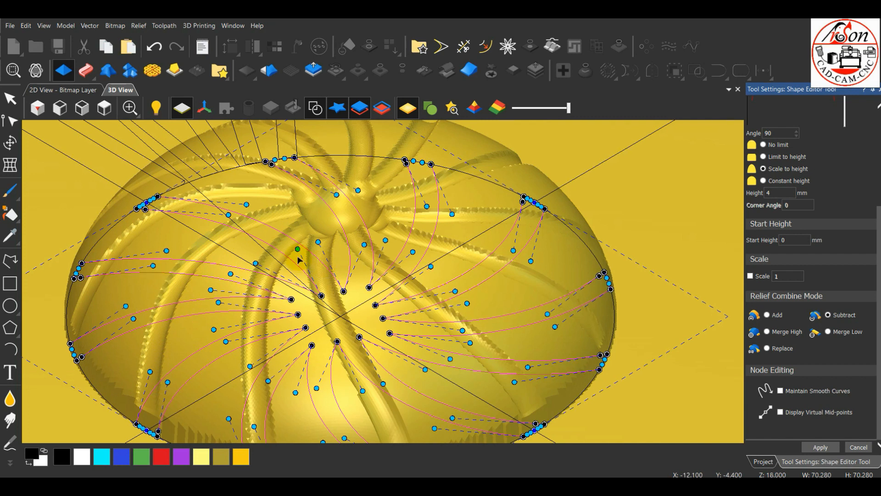
{"action": "scroll", "coordinate": [301, 257], "scroll_direction": "down", "scroll_amount": 3}
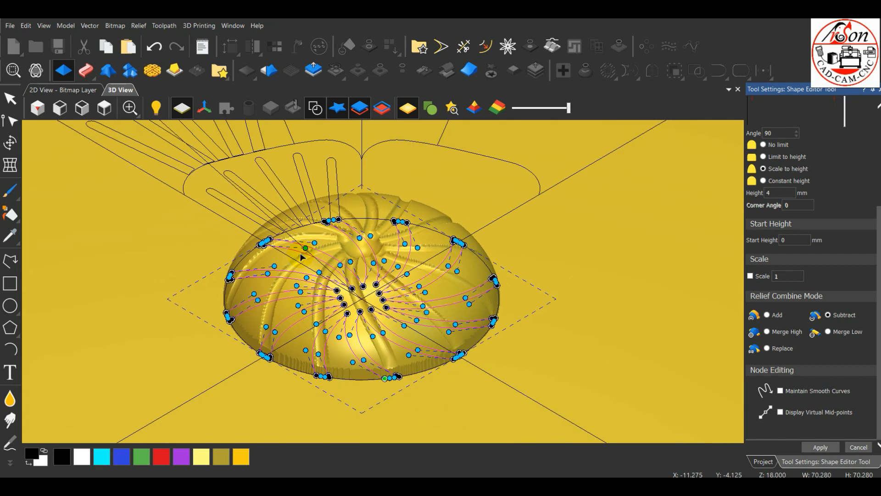
{"action": "left_click", "coordinate": [104, 108]}
{"action": "scroll", "coordinate": [403, 326], "scroll_direction": "up", "scroll_amount": 5}
{"action": "scroll", "coordinate": [402, 327], "scroll_direction": "up", "scroll_amount": 3}
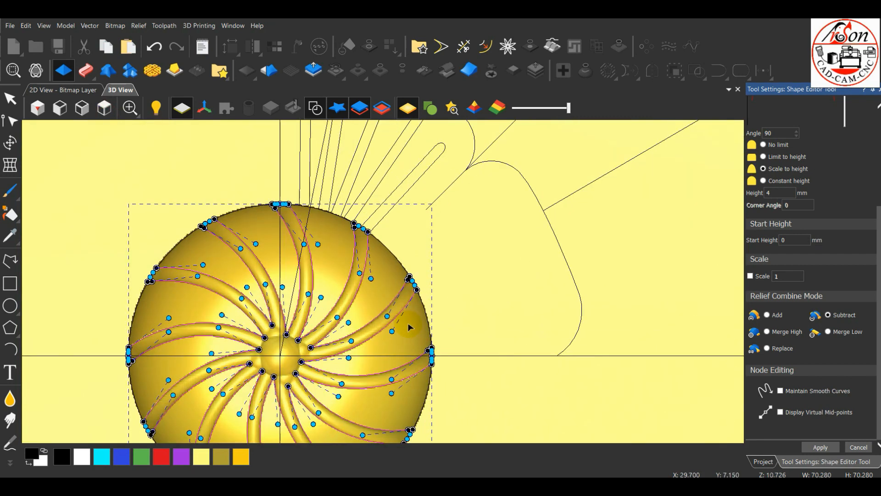
Apply the round spoke shape to the centre dome, subtracted and scaled to 4 mm height
{"action": "scroll", "coordinate": [321, 169], "scroll_direction": "up", "scroll_amount": 2}
{"action": "scroll", "coordinate": [321, 175], "scroll_direction": "down", "scroll_amount": 4}
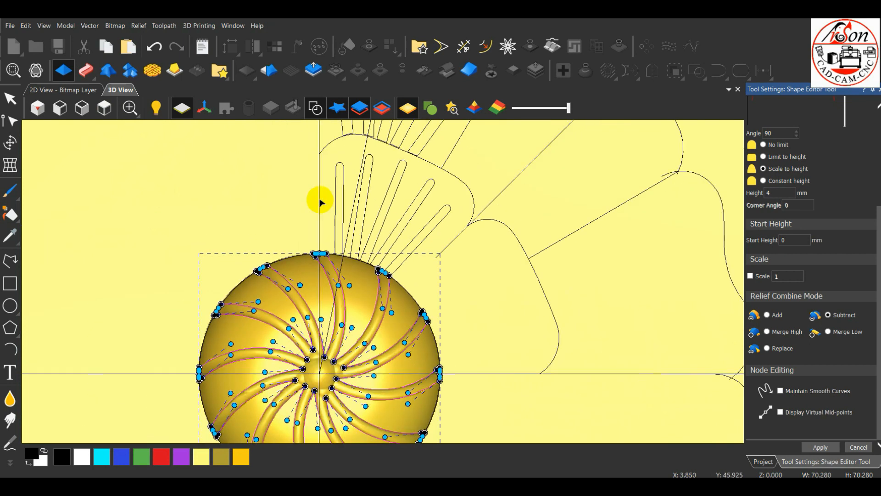
{"action": "scroll", "coordinate": [435, 314], "scroll_direction": "up", "scroll_amount": 4}
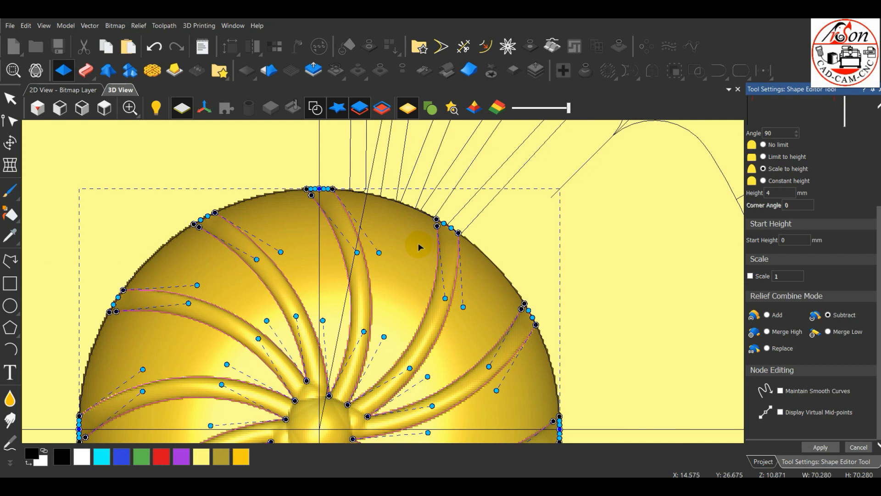
{"action": "scroll", "coordinate": [486, 252], "scroll_direction": "up", "scroll_amount": 2}
{"action": "scroll", "coordinate": [423, 207], "scroll_direction": "up", "scroll_amount": 6}
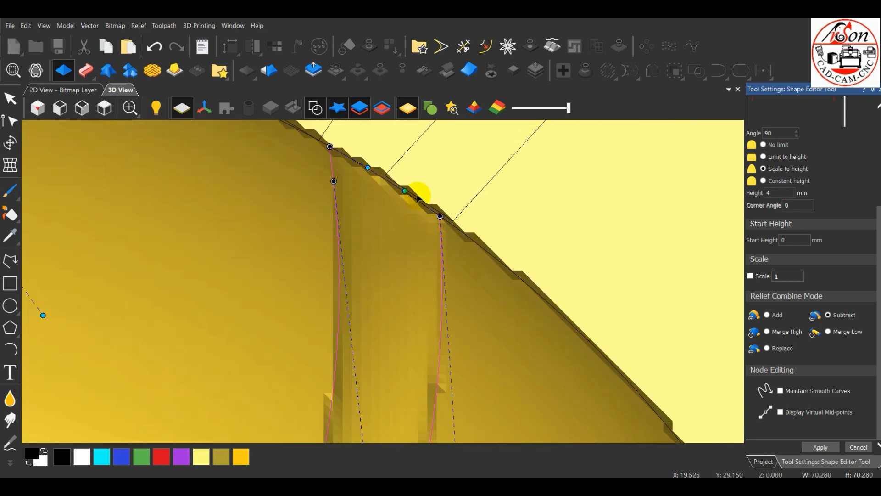
{"action": "scroll", "coordinate": [418, 196], "scroll_direction": "down", "scroll_amount": 7}
{"action": "scroll", "coordinate": [390, 275], "scroll_direction": "up", "scroll_amount": 2}
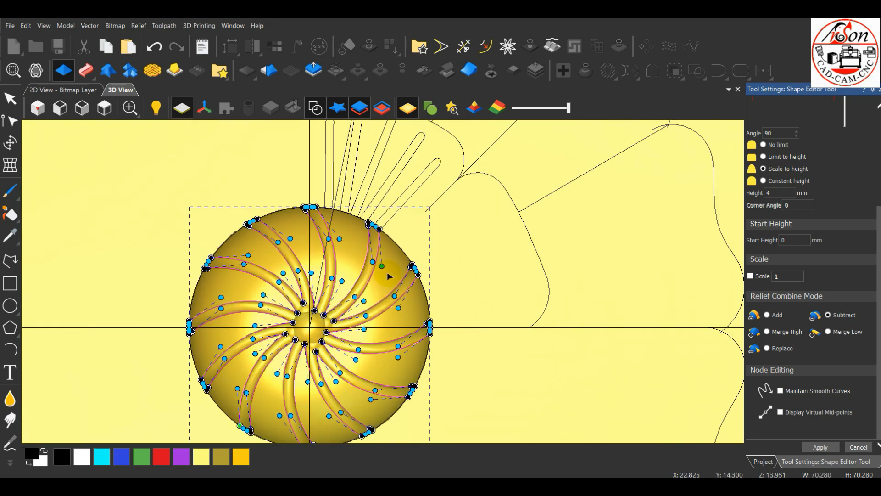
{"action": "scroll", "coordinate": [387, 275], "scroll_direction": "up", "scroll_amount": 2}
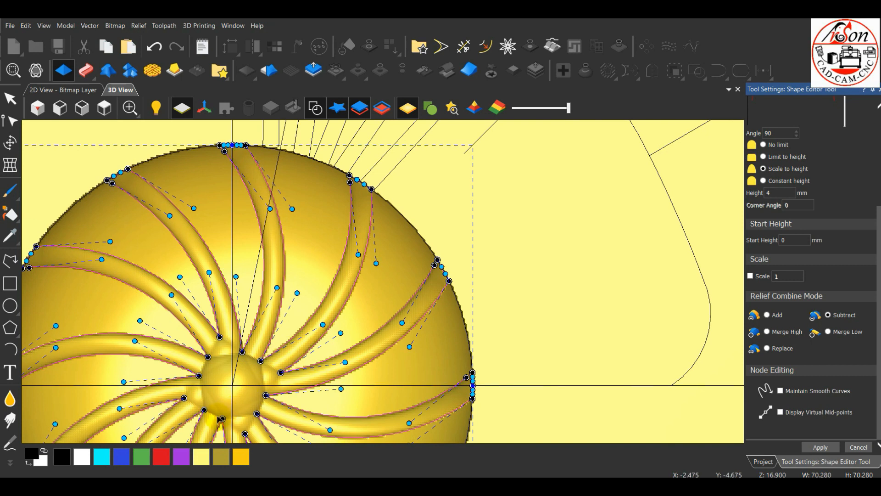
{"action": "left_click", "coordinate": [815, 448]}
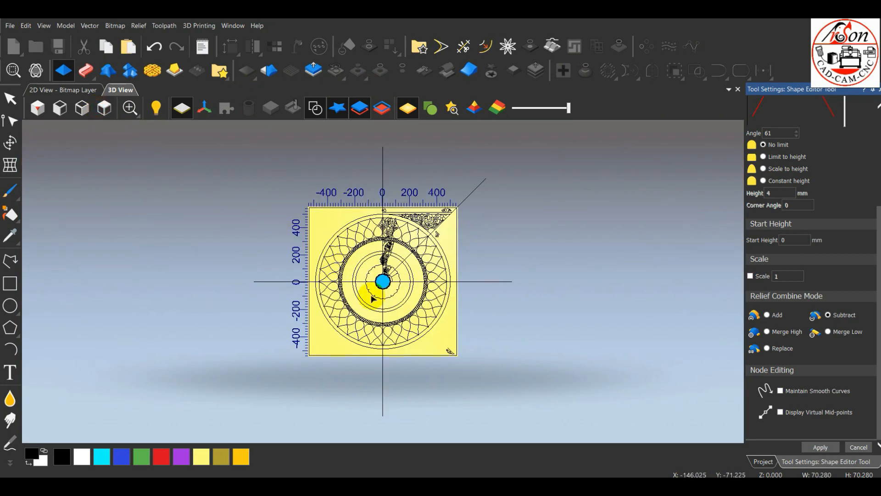
Limit the square-profile spoke shape's height to 4 mm and set its angle to 42
{"action": "scroll", "coordinate": [373, 299], "scroll_direction": "up", "scroll_amount": 10}
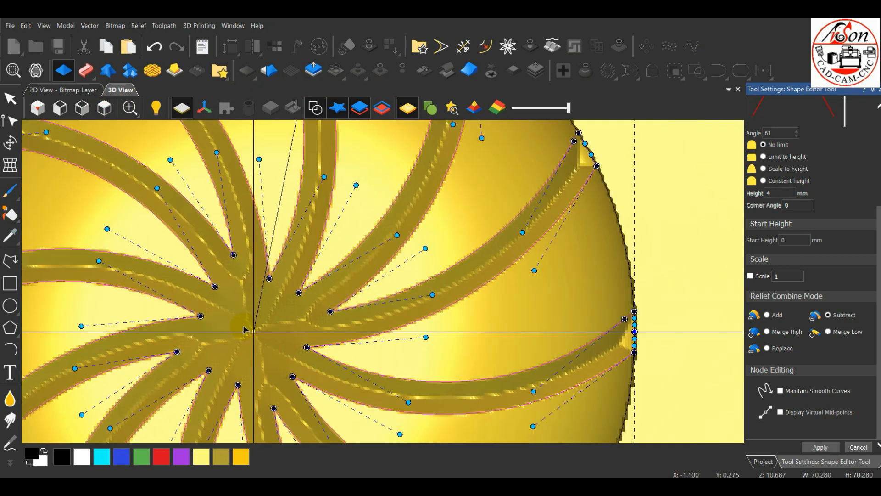
{"action": "left_click", "coordinate": [37, 107]}
{"action": "scroll", "coordinate": [451, 304], "scroll_direction": "up", "scroll_amount": 4}
{"action": "scroll", "coordinate": [451, 304], "scroll_direction": "up", "scroll_amount": 8}
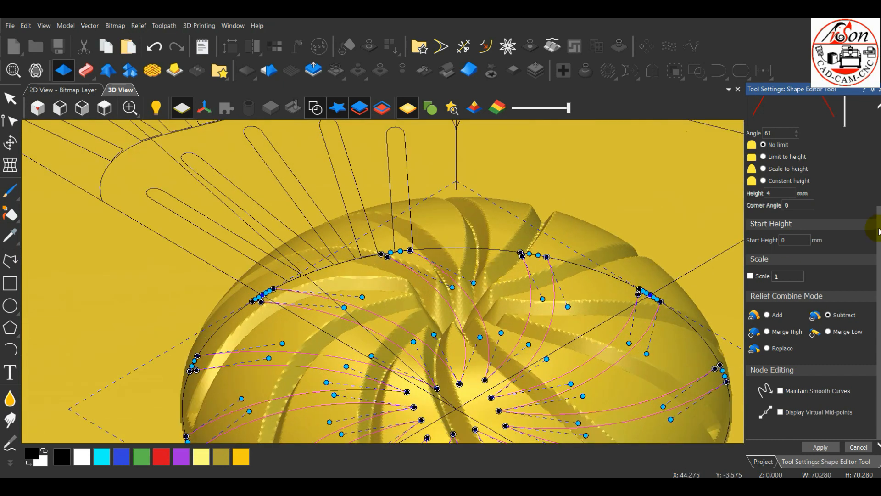
{"action": "left_click_drag", "start_coordinate": [879, 227], "coordinate": [879, 134]}
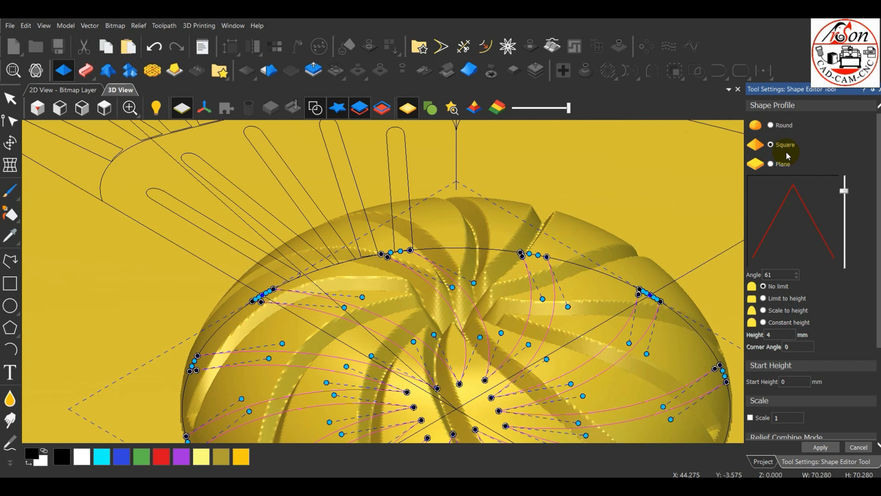
{"action": "left_click_drag", "start_coordinate": [844, 194], "coordinate": [844, 197]}
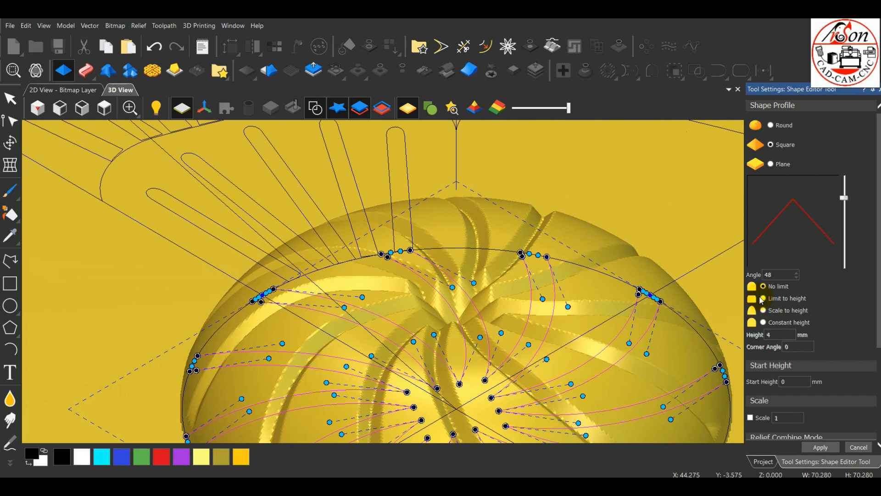
{"action": "left_click", "coordinate": [763, 299]}
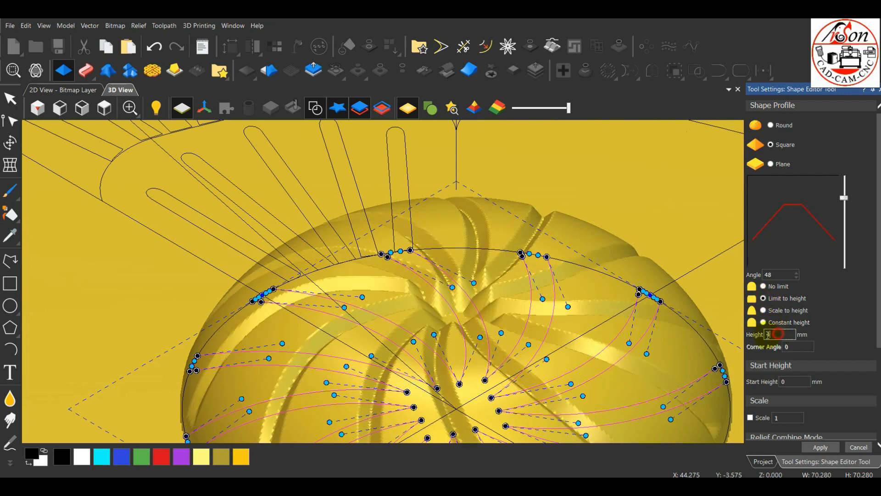
{"action": "mouse_move", "coordinate": [849, 199]}
{"action": "left_mouse_down"}
{"action": "mouse_move", "coordinate": [847, 182]}
{"action": "mouse_move", "coordinate": [847, 201]}
{"action": "left_mouse_up"}
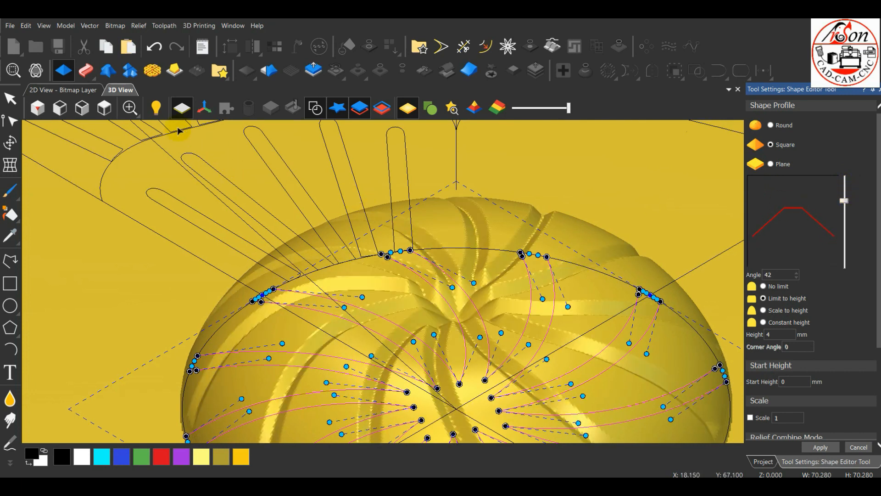
Set the square spoke shape's angle to 40 and apply it to the dome in Subtract mode
{"action": "left_click", "coordinate": [104, 108]}
{"action": "scroll", "coordinate": [403, 299], "scroll_direction": "up", "scroll_amount": 5}
{"action": "scroll", "coordinate": [403, 299], "scroll_direction": "up", "scroll_amount": 6}
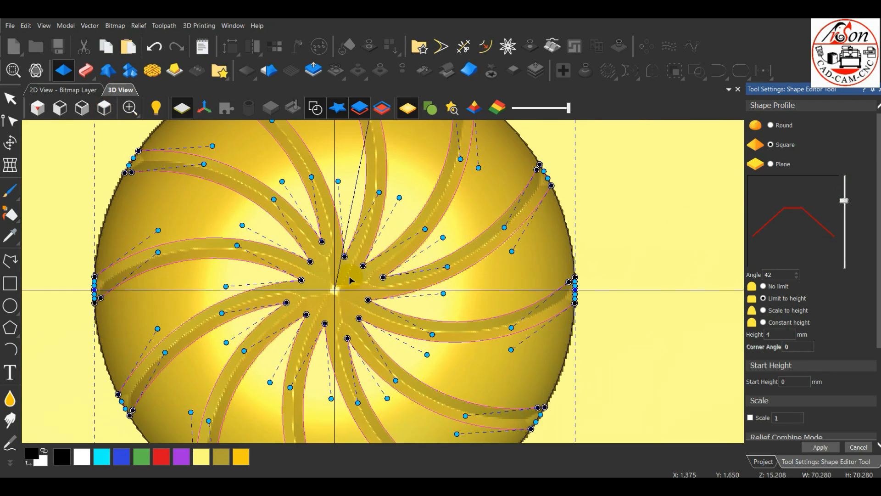
{"action": "mouse_move", "coordinate": [848, 202]}
{"action": "left_mouse_down"}
{"action": "mouse_move", "coordinate": [847, 191]}
{"action": "mouse_move", "coordinate": [847, 208]}
{"action": "mouse_move", "coordinate": [844, 201]}
{"action": "left_mouse_up"}
{"action": "scroll", "coordinate": [512, 203], "scroll_direction": "down", "scroll_amount": 4}
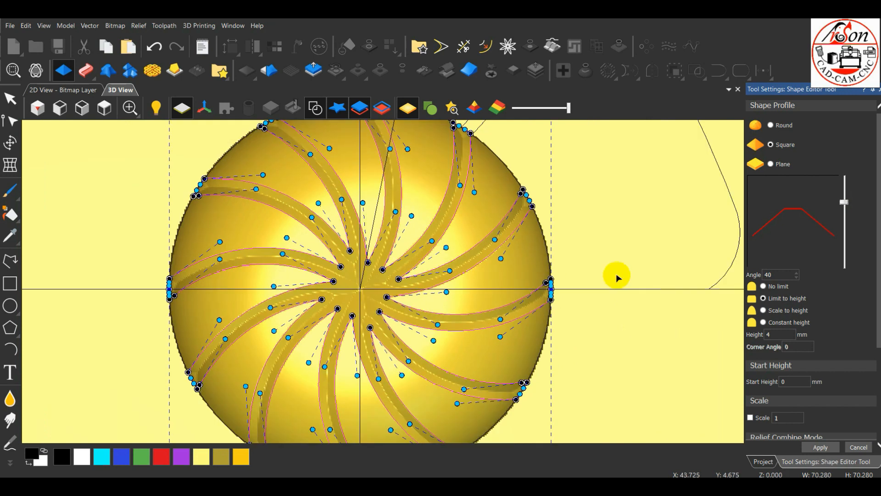
{"action": "scroll", "coordinate": [832, 370], "scroll_direction": "down", "scroll_amount": 2}
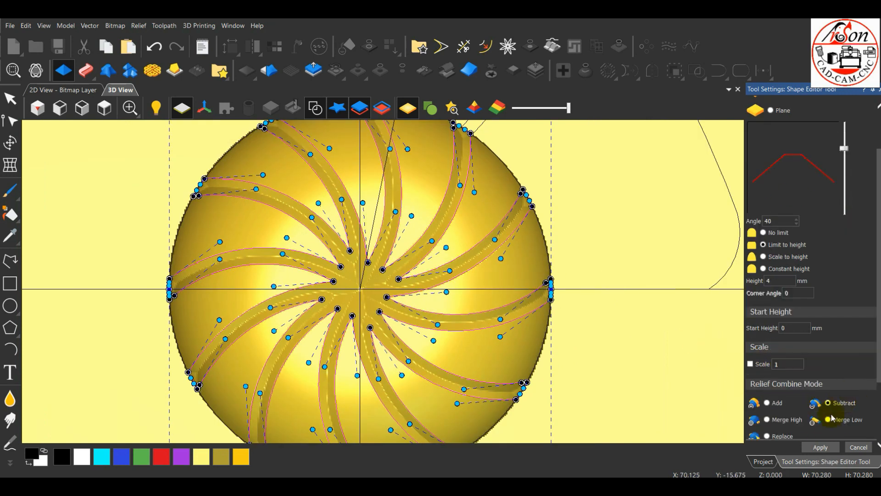
{"action": "left_click", "coordinate": [820, 447]}
Hide the vectors and inspect the grooved dome from a tilted view and from above
{"action": "left_click", "coordinate": [626, 235]}
{"action": "scroll", "coordinate": [626, 236], "scroll_direction": "down", "scroll_amount": 3}
{"action": "left_click", "coordinate": [323, 113]}
{"action": "left_click_drag", "start_coordinate": [432, 315], "coordinate": [713, 204]}
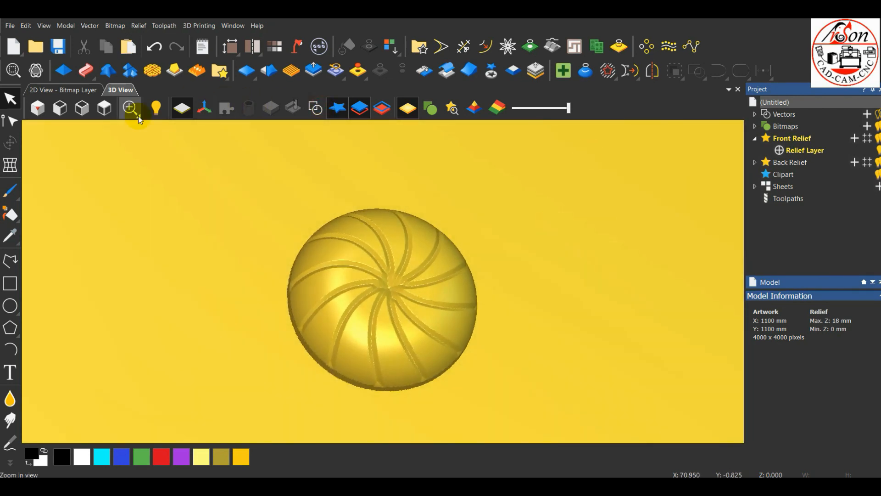
{"action": "left_click", "coordinate": [104, 107]}
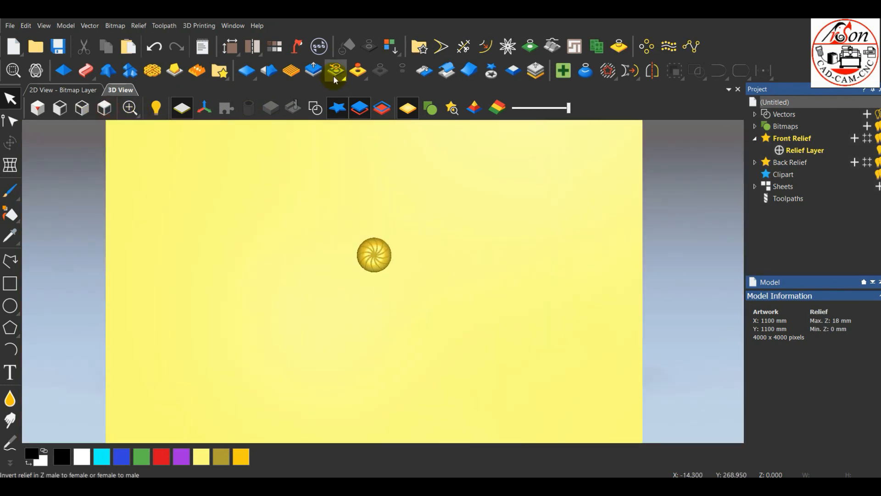
Show the vectors again, then add a new front relief layer and select it
{"action": "left_click", "coordinate": [315, 107]}
{"action": "scroll", "coordinate": [393, 205], "scroll_direction": "up", "scroll_amount": 5}
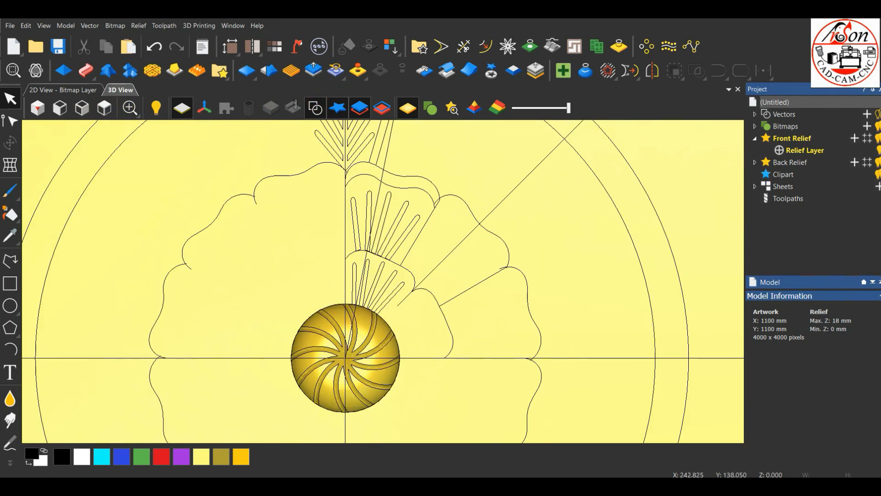
{"action": "left_click", "coordinate": [855, 139]}
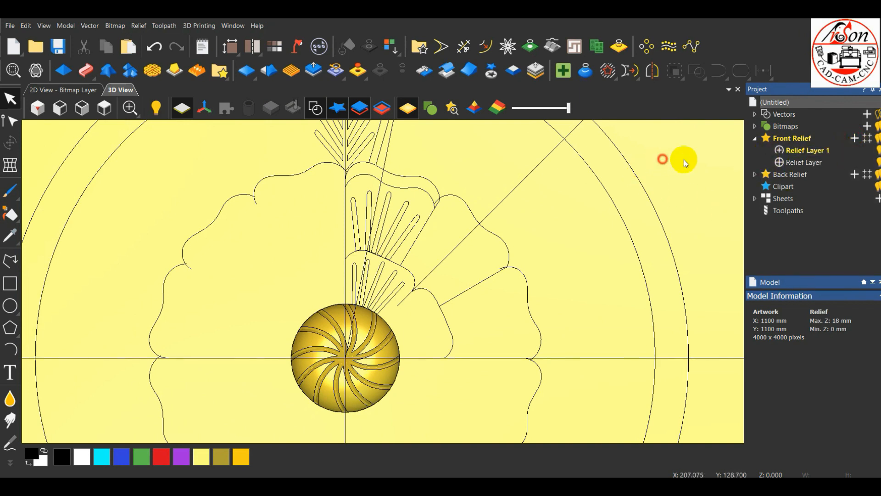
{"action": "left_click", "coordinate": [841, 153]}
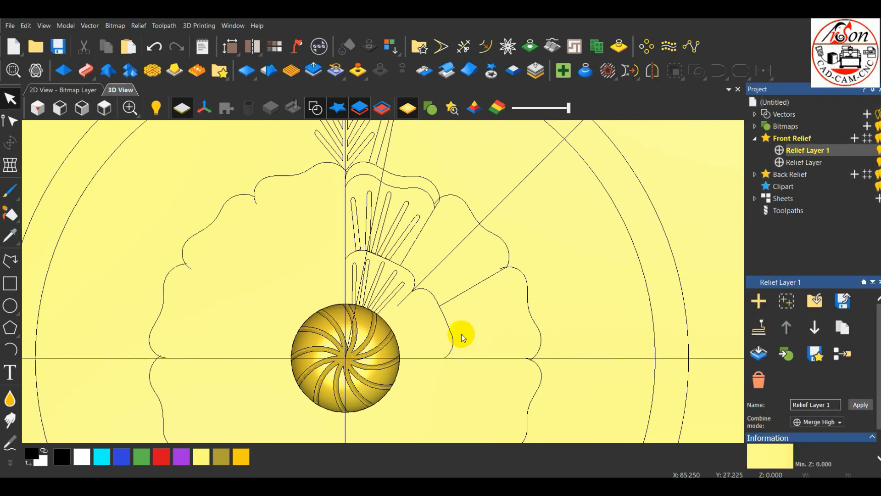
Insert a horizontal guideline just above the centre dome, at about 44.3 mm
{"action": "scroll", "coordinate": [436, 310], "scroll_direction": "up", "scroll_amount": 3}
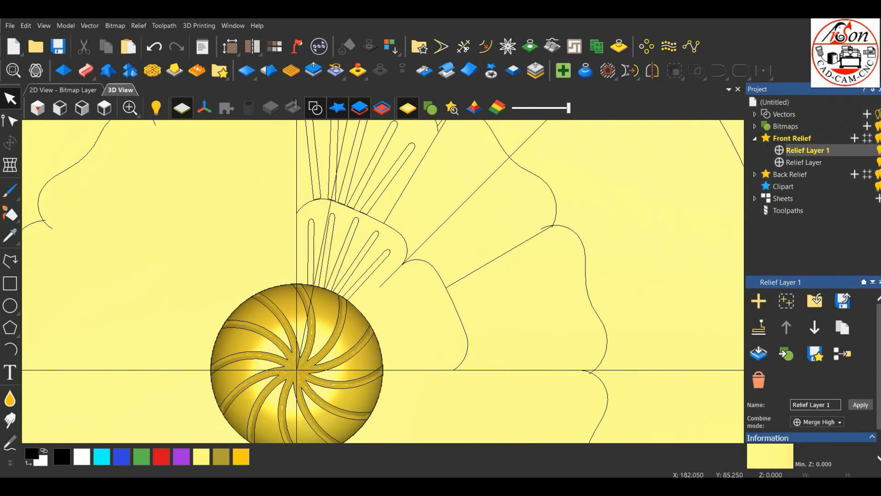
{"action": "scroll", "coordinate": [309, 241], "scroll_direction": "down", "scroll_amount": 1}
{"action": "scroll", "coordinate": [204, 252], "scroll_direction": "up", "scroll_amount": 2}
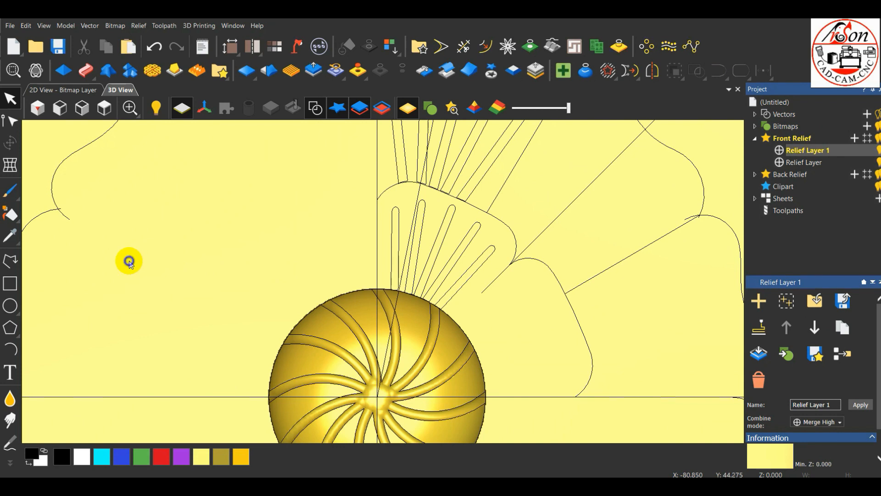
{"action": "right_click", "coordinate": [129, 263]}
{"action": "left_click", "coordinate": [162, 308]}
Insert a second horizontal guideline above the first one, using a relative offset
{"action": "scroll", "coordinate": [192, 229], "scroll_direction": "down", "scroll_amount": 1}
{"action": "scroll", "coordinate": [215, 280], "scroll_direction": "up", "scroll_amount": 1}
{"action": "right_click", "coordinate": [215, 287]}
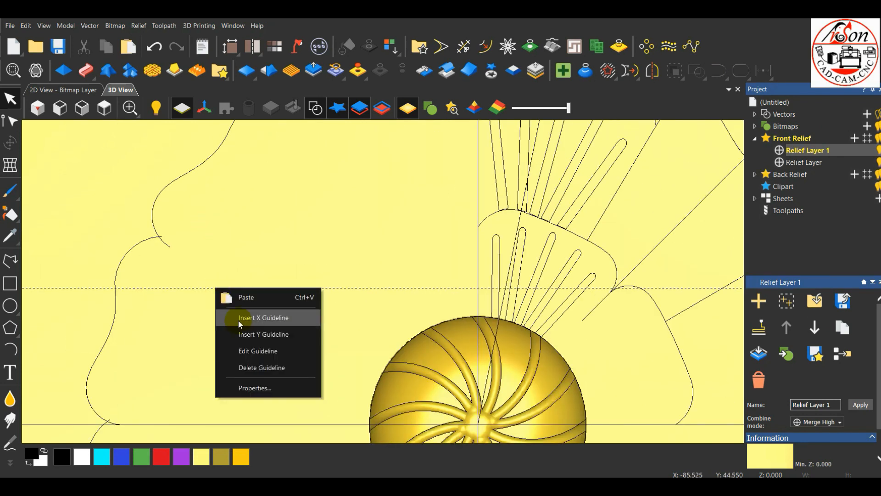
{"action": "left_click", "coordinate": [262, 350]}
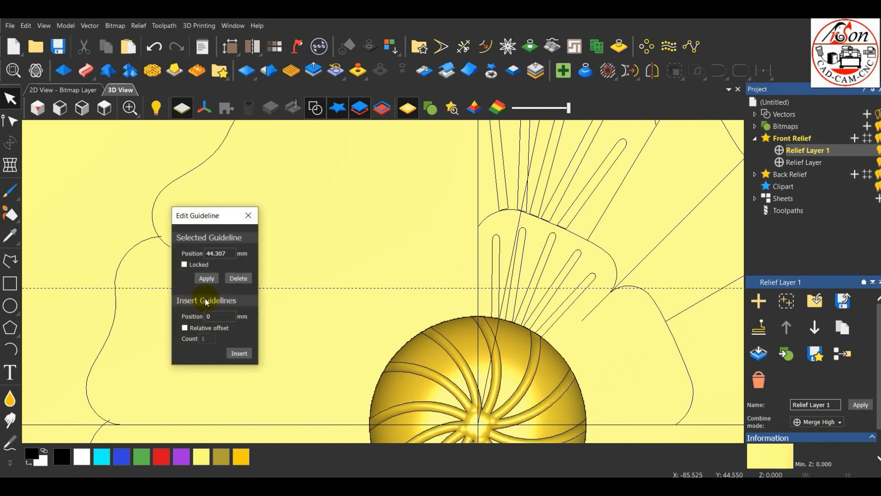
{"action": "left_click", "coordinate": [192, 321]}
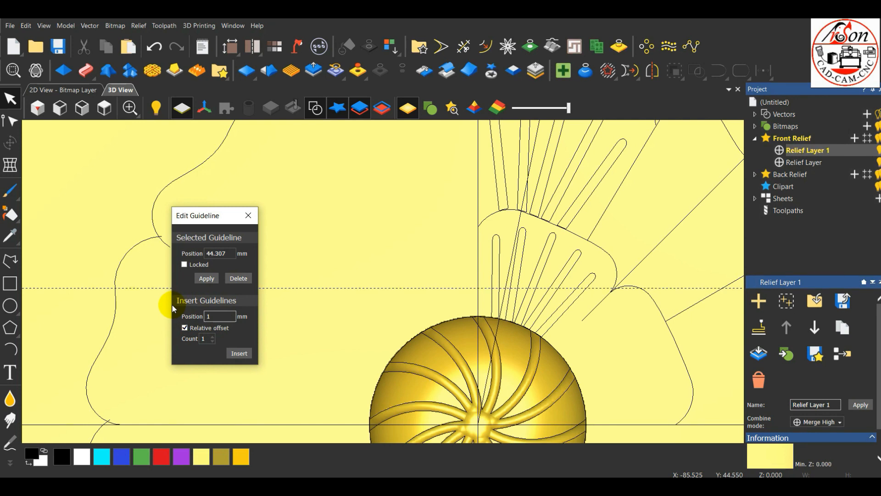
{"action": "type", "text": "17"}
{"action": "left_click", "coordinate": [214, 316]}
{"action": "left_click", "coordinate": [234, 355]}
{"action": "left_click", "coordinate": [247, 215]}
{"action": "scroll", "coordinate": [240, 304], "scroll_direction": "down", "scroll_amount": 3}
{"action": "scroll", "coordinate": [399, 273], "scroll_direction": "up", "scroll_amount": 5}
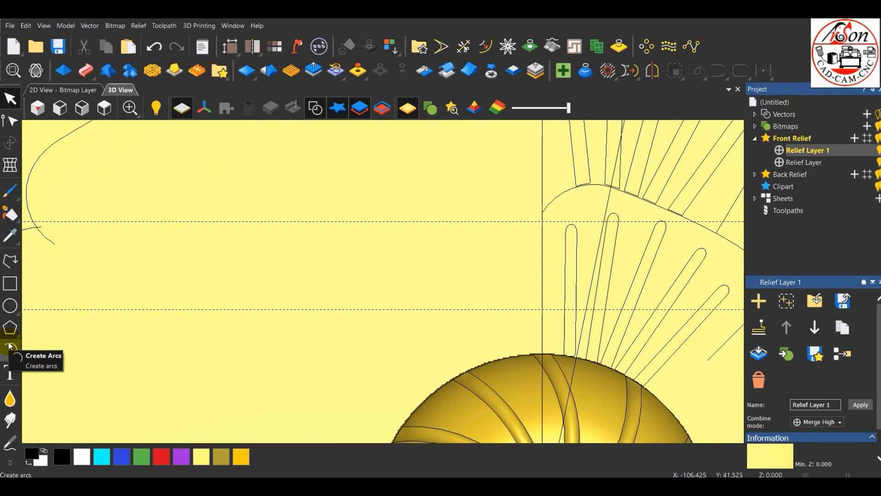
{"action": "left_click", "coordinate": [10, 260]}
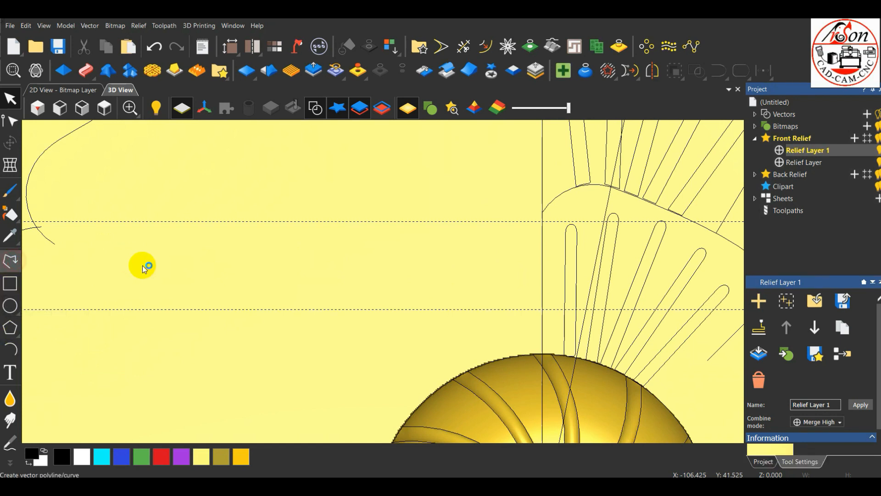
{"action": "scroll", "coordinate": [165, 275], "scroll_direction": "down", "scroll_amount": 3}
{"action": "scroll", "coordinate": [200, 309], "scroll_direction": "up", "scroll_amount": 5}
{"action": "scroll", "coordinate": [250, 305], "scroll_direction": "up", "scroll_amount": 1}
{"action": "key", "text": "Escape"}
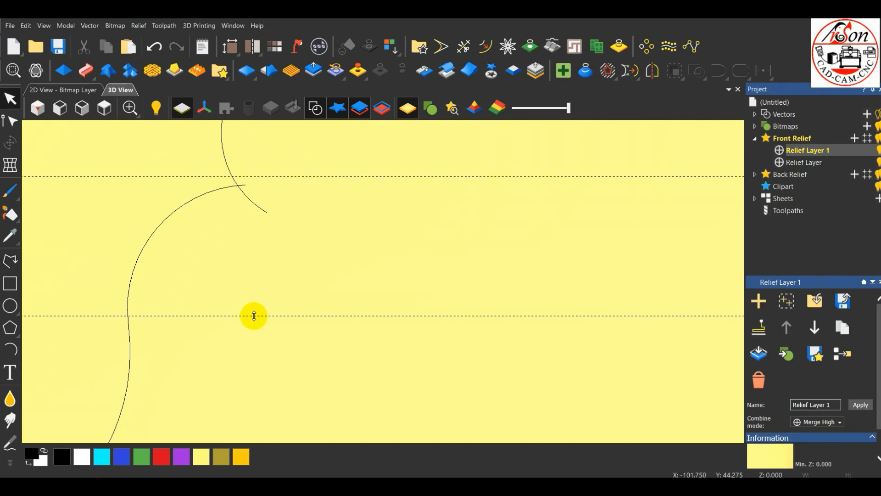
Insert another guideline at a relative offset of 3 mm above the lower guideline
{"action": "right_click", "coordinate": [254, 316]}
{"action": "left_click", "coordinate": [281, 380]}
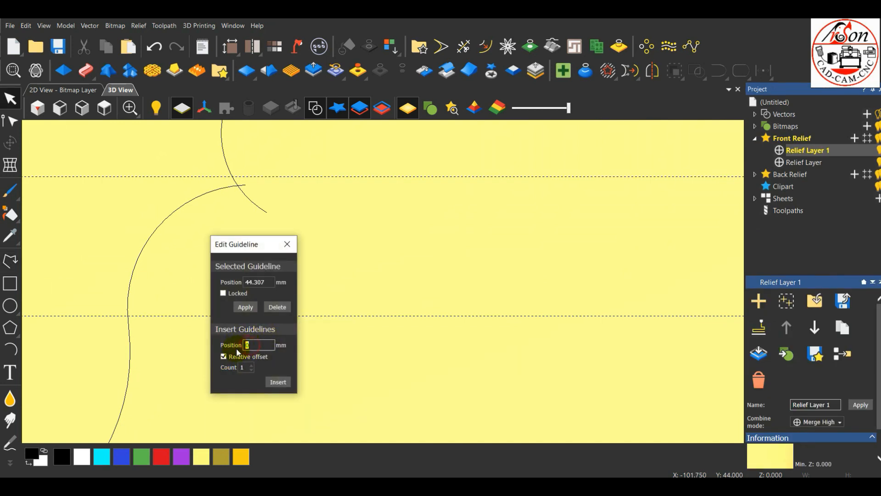
{"action": "left_click", "coordinate": [277, 381]}
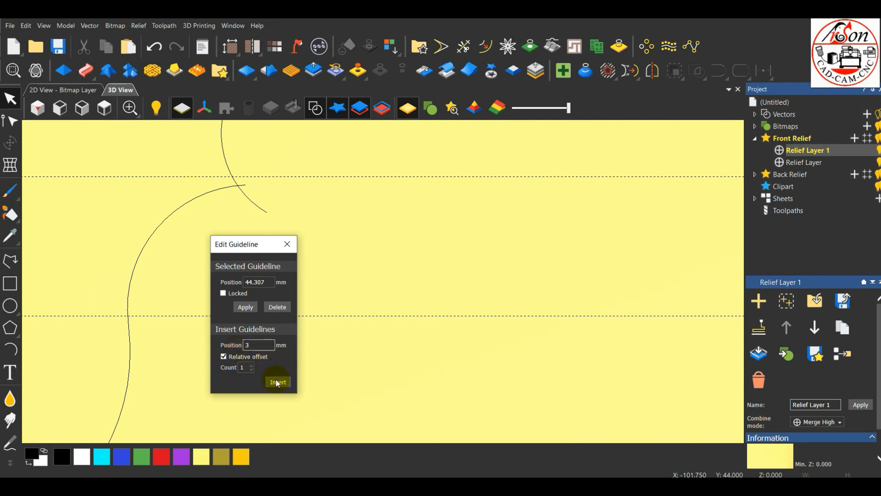
{"action": "left_click", "coordinate": [287, 244]}
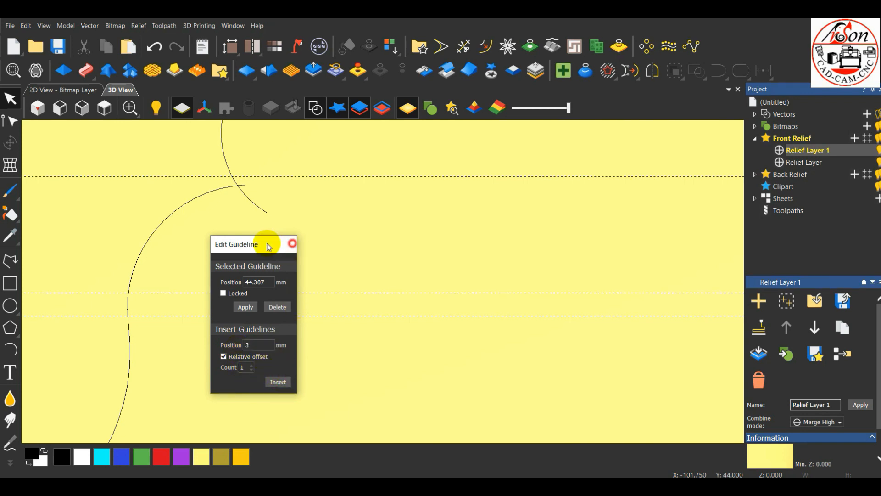
Start a smooth polyline with a short vertical edge rising from the lowest guideline to the guideline 3 mm above it
{"action": "left_click", "coordinate": [10, 262]}
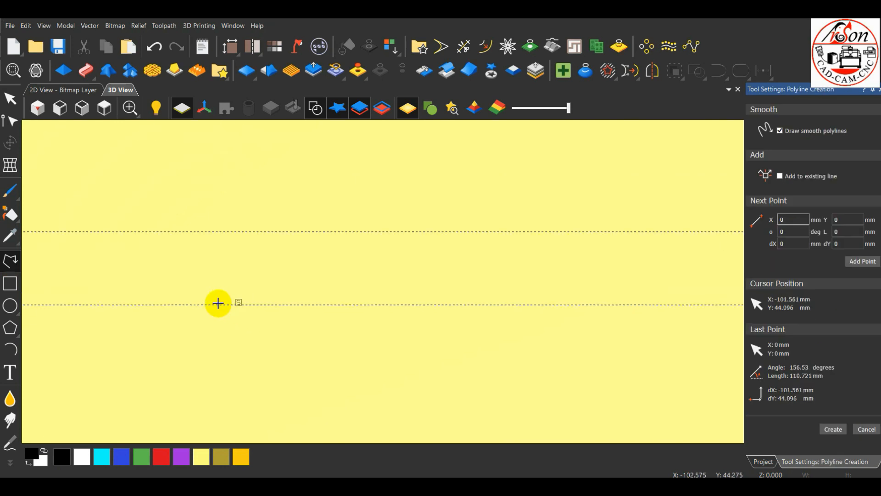
{"action": "left_click", "coordinate": [207, 304]}
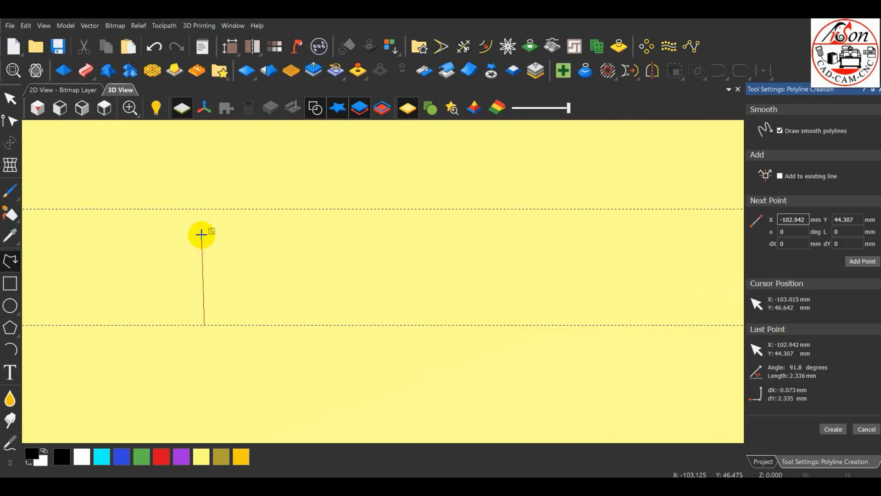
{"action": "left_click", "coordinate": [203, 224]}
{"action": "scroll", "coordinate": [205, 215], "scroll_direction": "up", "scroll_amount": 2}
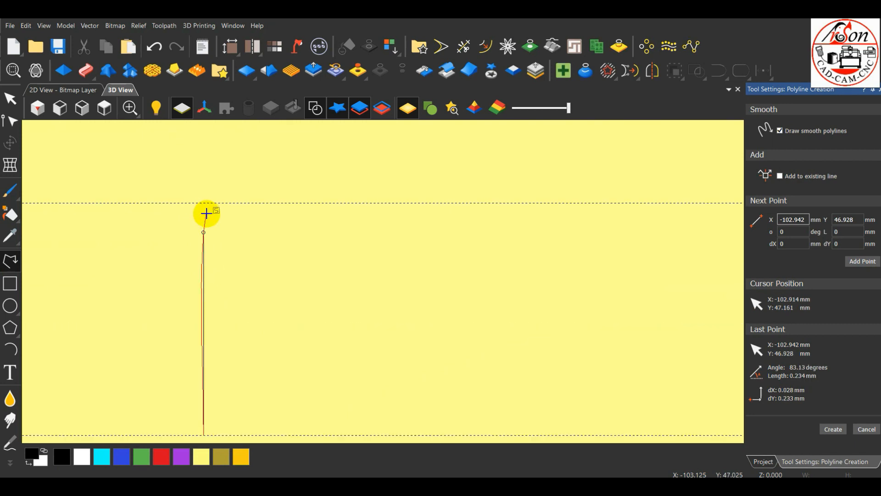
{"action": "left_click", "coordinate": [228, 202]}
Continue the polyline up a gentle slope to the top guideline and steeply down to the lowest, about 61 mm wide and 18 mm high overall
{"action": "scroll", "coordinate": [176, 205], "scroll_direction": "down", "scroll_amount": 3}
{"action": "scroll", "coordinate": [482, 236], "scroll_direction": "down", "scroll_amount": 5}
{"action": "scroll", "coordinate": [441, 261], "scroll_direction": "up", "scroll_amount": 2}
{"action": "scroll", "coordinate": [415, 284], "scroll_direction": "up", "scroll_amount": 2}
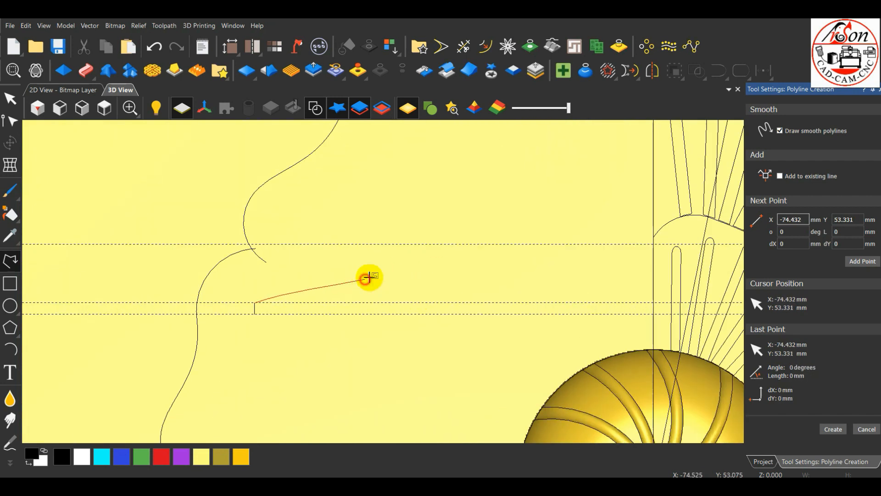
{"action": "left_click", "coordinate": [363, 274]}
{"action": "scroll", "coordinate": [428, 254], "scroll_direction": "up", "scroll_amount": 2}
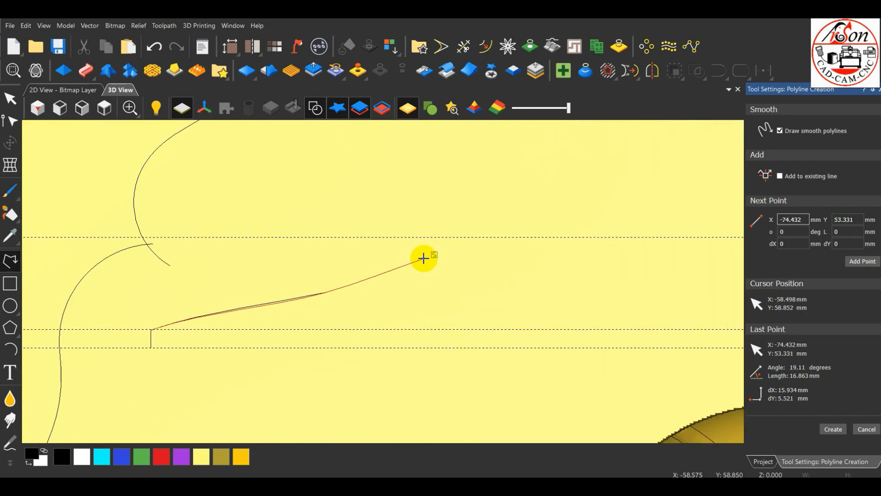
{"action": "left_click", "coordinate": [419, 252]}
{"action": "scroll", "coordinate": [458, 239], "scroll_direction": "up", "scroll_amount": 2}
{"action": "left_click", "coordinate": [441, 236]}
{"action": "left_click", "coordinate": [498, 239]}
{"action": "left_click", "coordinate": [558, 270]}
{"action": "scroll", "coordinate": [552, 327], "scroll_direction": "down", "scroll_amount": 2}
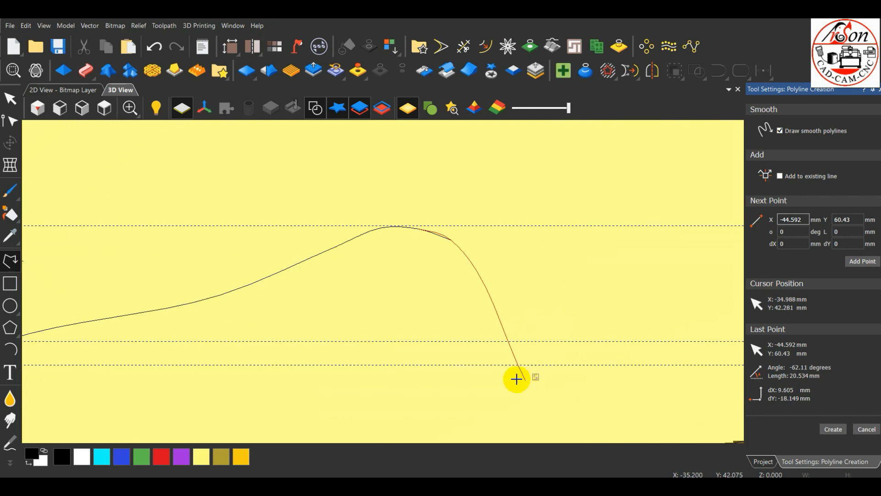
{"action": "double_click", "coordinate": [471, 365]}
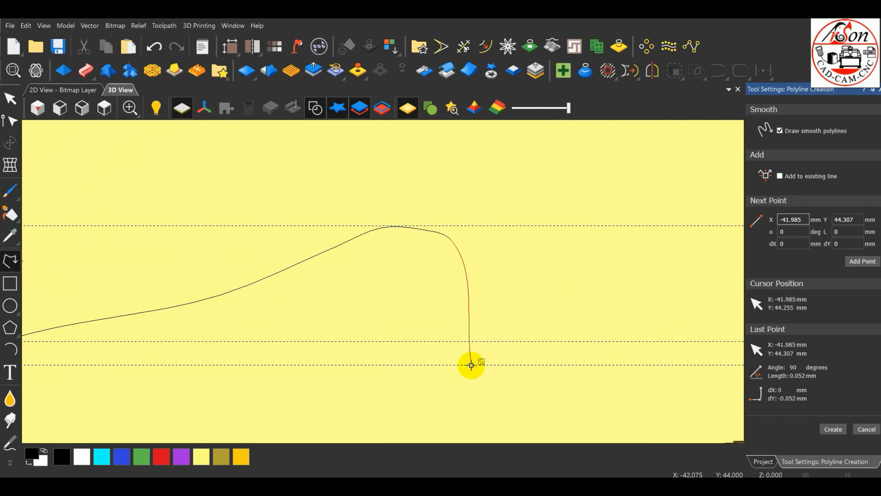
{"action": "scroll", "coordinate": [426, 255], "scroll_direction": "down", "scroll_amount": 3}
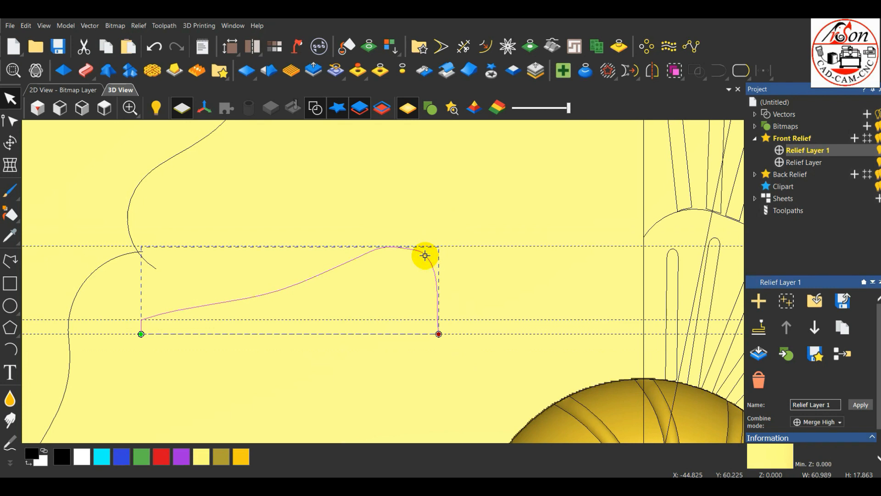
Edit the profile's nodes, adjusting the control handles beside the crest to round the shoulder where the curve turns downward
{"action": "double_click", "coordinate": [425, 256]}
{"action": "scroll", "coordinate": [419, 250], "scroll_direction": "up", "scroll_amount": 5}
{"action": "left_click_drag", "start_coordinate": [480, 267], "coordinate": [433, 288]}
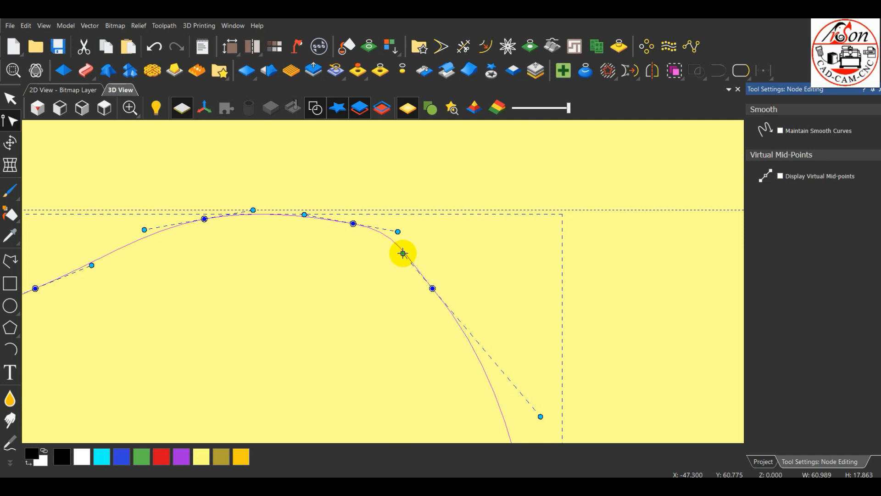
{"action": "left_click", "coordinate": [541, 416]}
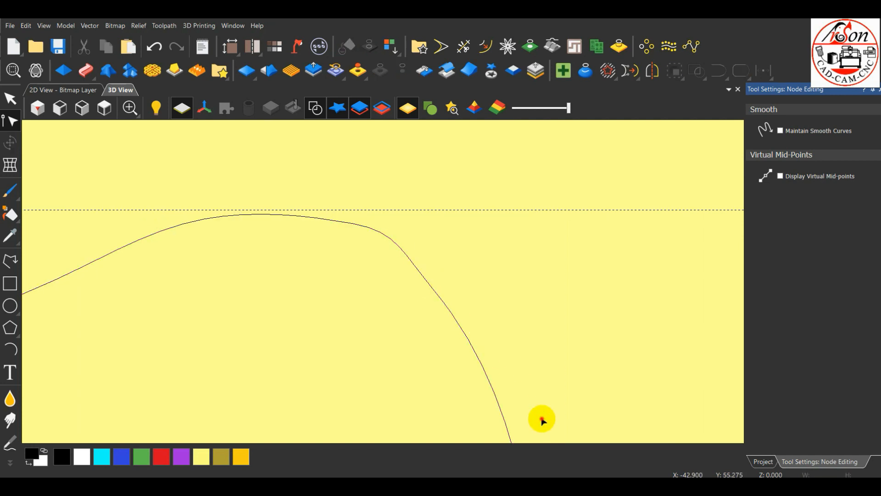
{"action": "left_click", "coordinate": [482, 370]}
{"action": "left_click", "coordinate": [490, 371]}
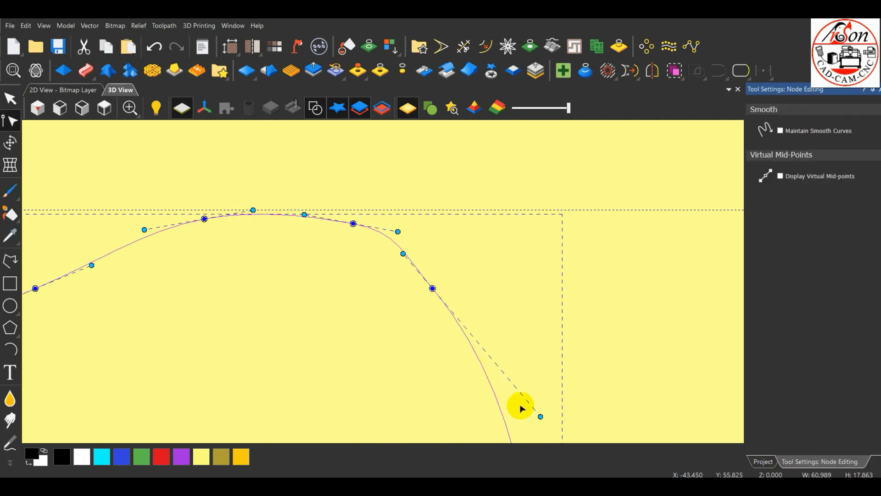
{"action": "left_click_drag", "start_coordinate": [540, 416], "coordinate": [475, 346]}
{"action": "mouse_move", "coordinate": [404, 251]}
{"action": "left_mouse_down"}
{"action": "mouse_move", "coordinate": [416, 258]}
{"action": "mouse_move", "coordinate": [397, 239]}
{"action": "left_mouse_up"}
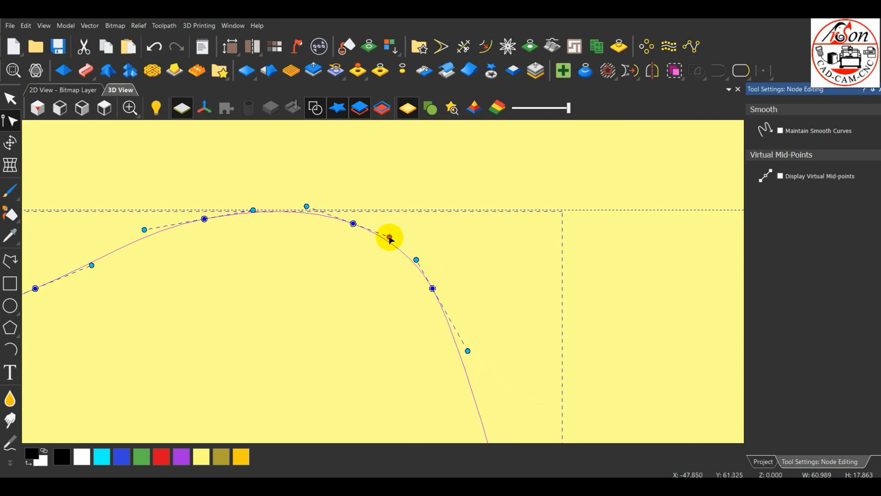
Shift the profile's end node inward near the lowest guideline and adjust its handle for a nearly vertical drop, about 57.6 mm overall width
{"action": "scroll", "coordinate": [419, 165], "scroll_direction": "down", "scroll_amount": 4}
{"action": "scroll", "coordinate": [413, 360], "scroll_direction": "up", "scroll_amount": 5}
{"action": "left_click_drag", "start_coordinate": [415, 375], "coordinate": [337, 376]}
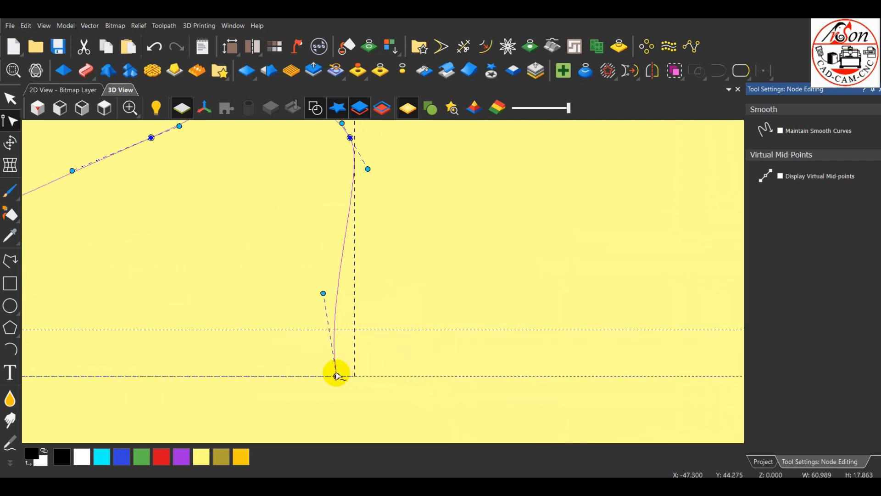
{"action": "left_click_drag", "start_coordinate": [323, 293], "coordinate": [345, 293]}
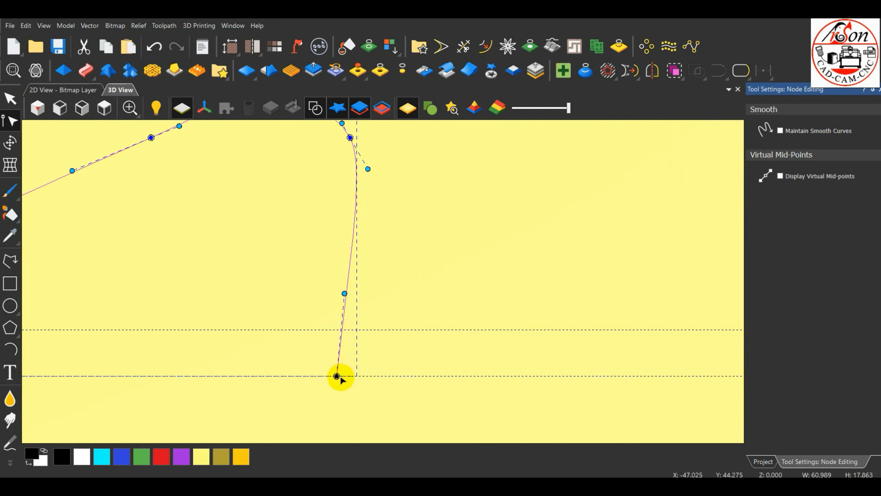
{"action": "left_click_drag", "start_coordinate": [337, 375], "coordinate": [368, 372]}
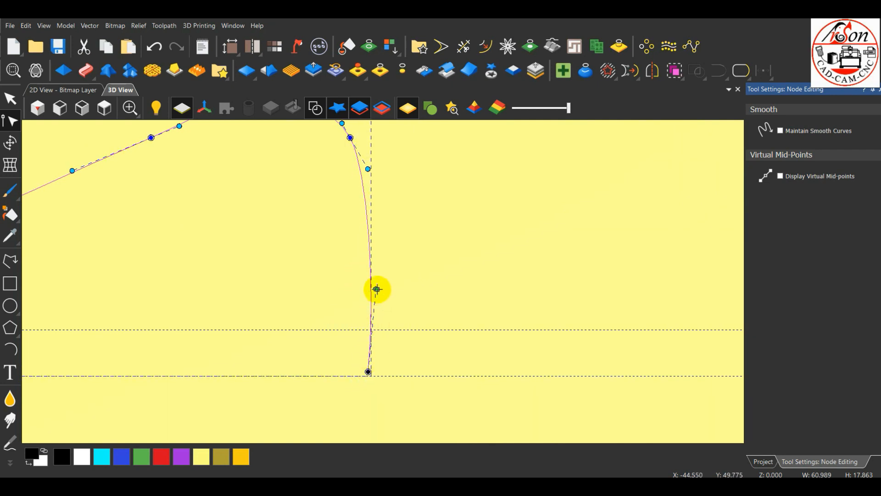
{"action": "left_click_drag", "start_coordinate": [375, 290], "coordinate": [362, 287]}
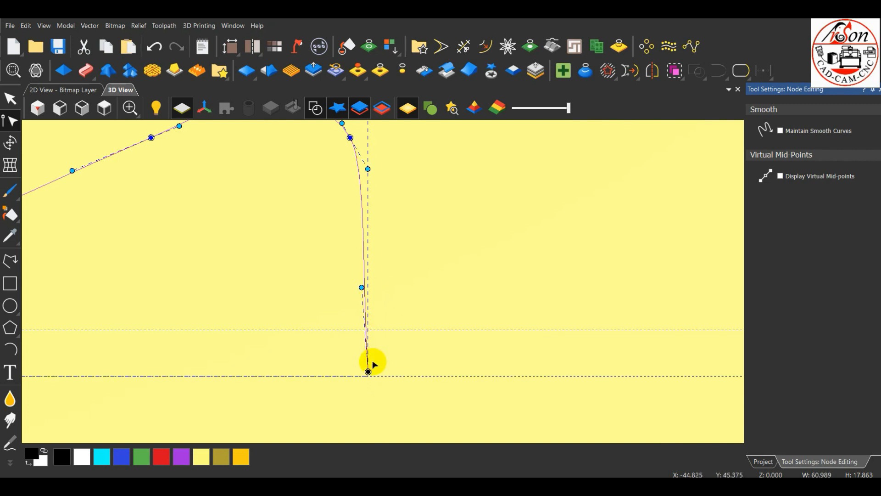
{"action": "left_click_drag", "start_coordinate": [368, 371], "coordinate": [359, 373]}
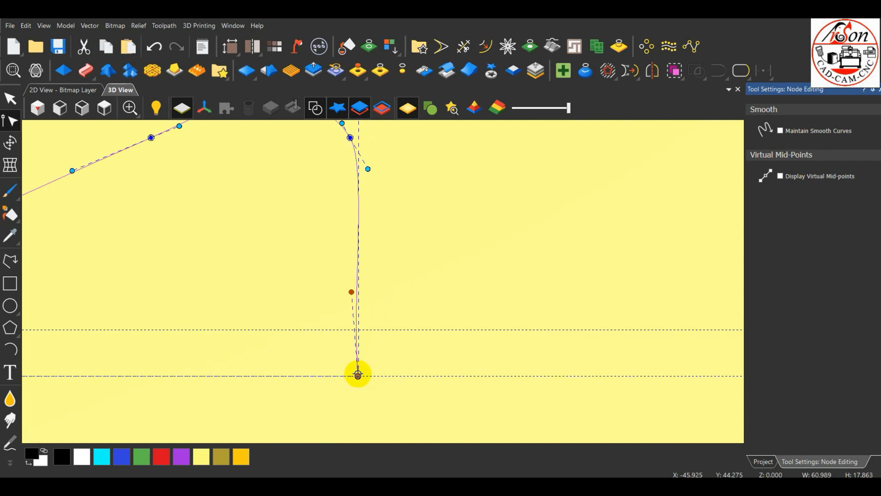
{"action": "left_click_drag", "start_coordinate": [358, 288], "coordinate": [361, 286]}
{"action": "scroll", "coordinate": [422, 279], "scroll_direction": "down", "scroll_amount": 3}
{"action": "key", "text": "Escape"}
{"action": "scroll", "coordinate": [421, 277], "scroll_direction": "down", "scroll_amount": 3}
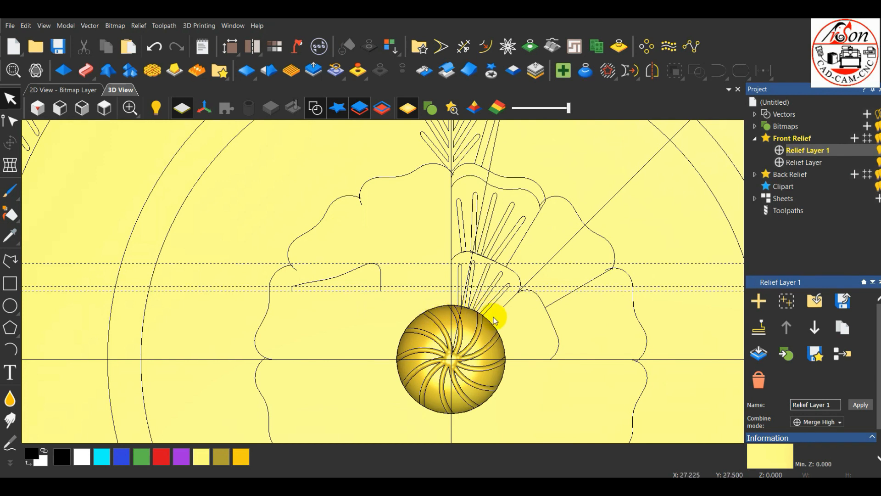
Measure the distance from the inner petal's outer edge to the centre of the dome
{"action": "scroll", "coordinate": [495, 320], "scroll_direction": "up", "scroll_amount": 1}
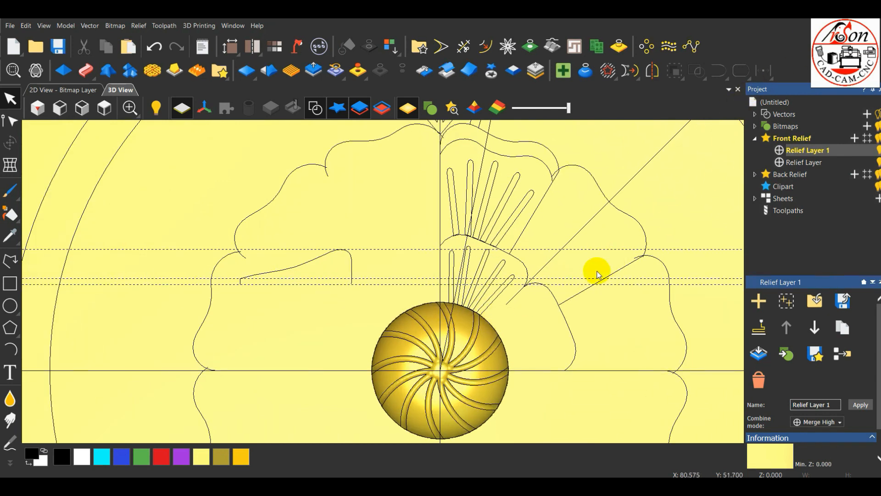
{"action": "left_click", "coordinate": [12, 239]}
{"action": "left_click", "coordinate": [28, 239]}
{"action": "scroll", "coordinate": [509, 246], "scroll_direction": "up", "scroll_amount": 4}
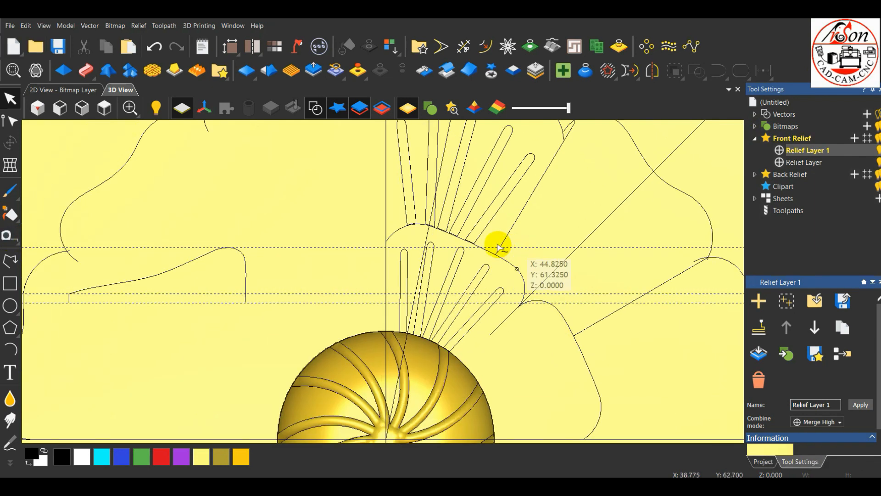
{"action": "scroll", "coordinate": [423, 231], "scroll_direction": "up", "scroll_amount": 3}
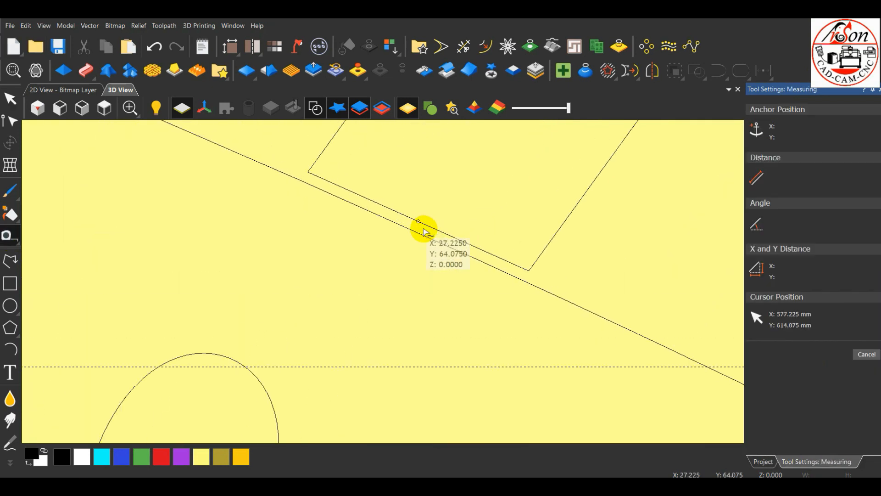
{"action": "left_click", "coordinate": [418, 222]}
{"action": "scroll", "coordinate": [375, 157], "scroll_direction": "down", "scroll_amount": 5}
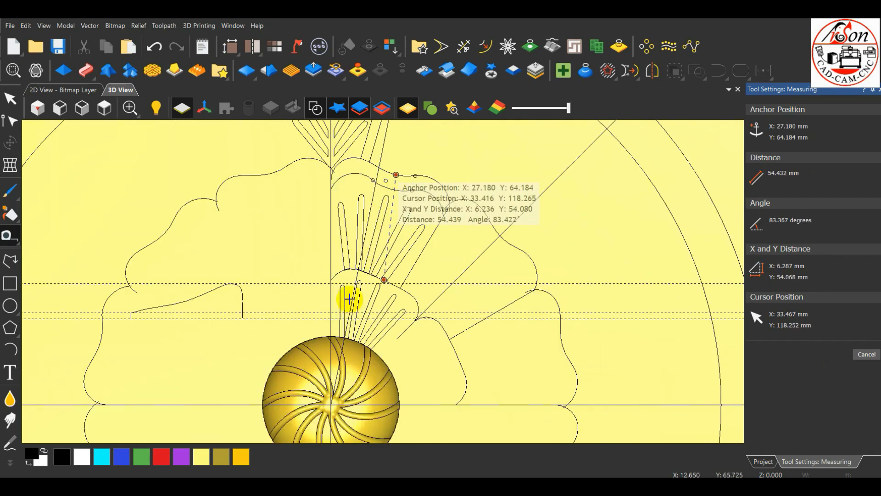
{"action": "scroll", "coordinate": [337, 398], "scroll_direction": "up", "scroll_amount": 5}
{"action": "scroll", "coordinate": [338, 398], "scroll_direction": "up", "scroll_amount": 4}
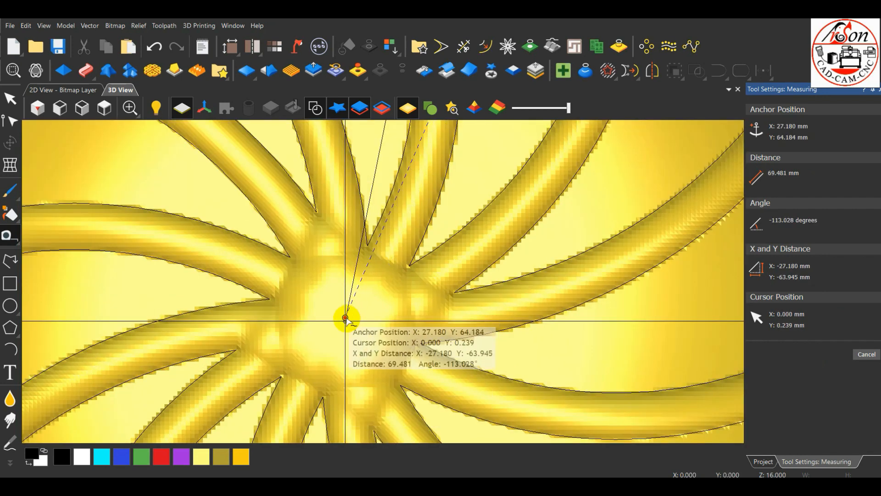
{"action": "scroll", "coordinate": [390, 322], "scroll_direction": "down", "scroll_amount": 3}
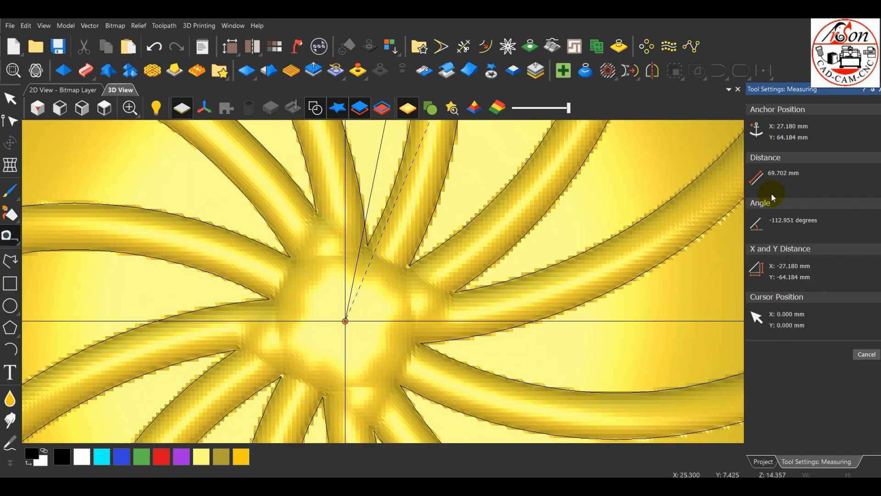
{"action": "scroll", "coordinate": [389, 350], "scroll_direction": "down", "scroll_amount": 2}
{"action": "scroll", "coordinate": [389, 350], "scroll_direction": "down", "scroll_amount": 4}
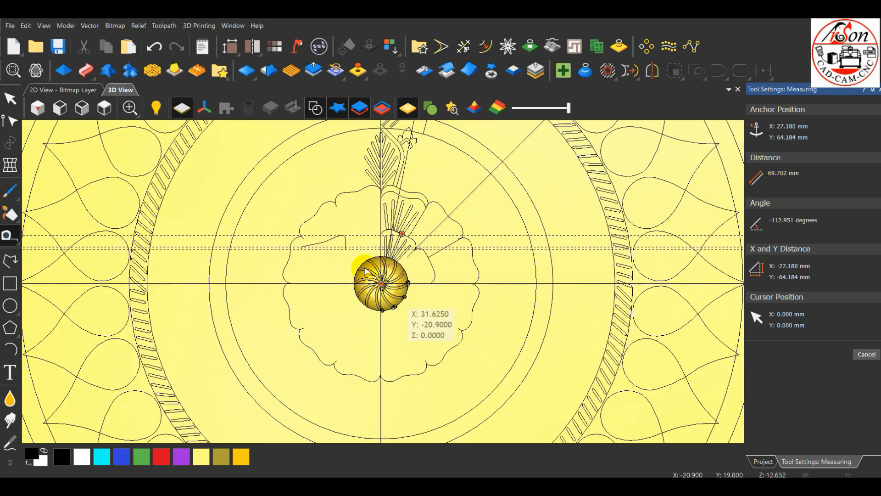
{"action": "key", "text": "Escape"}
Resize the profile curve to 69.7 mm wide and 19 mm high without maintaining the aspect ratio
{"action": "scroll", "coordinate": [329, 222], "scroll_direction": "up", "scroll_amount": 3}
{"action": "left_click", "coordinate": [311, 225]}
{"action": "left_click", "coordinate": [306, 209]}
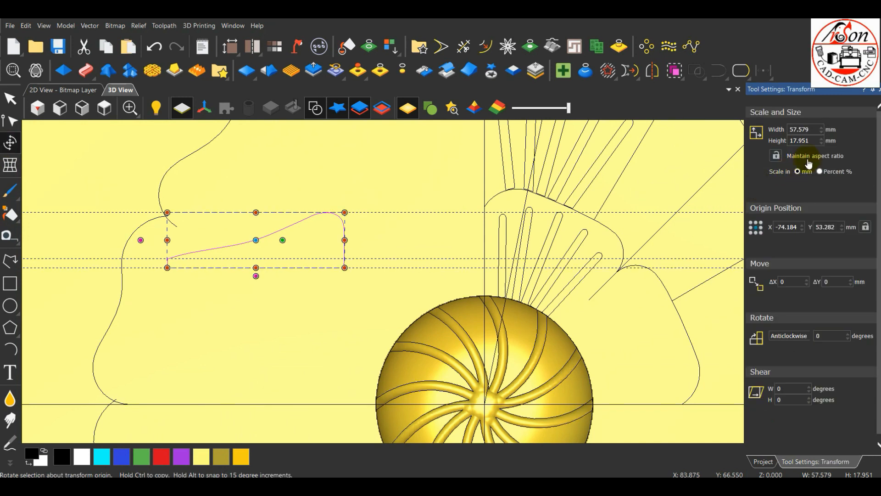
{"action": "left_click", "coordinate": [776, 156]}
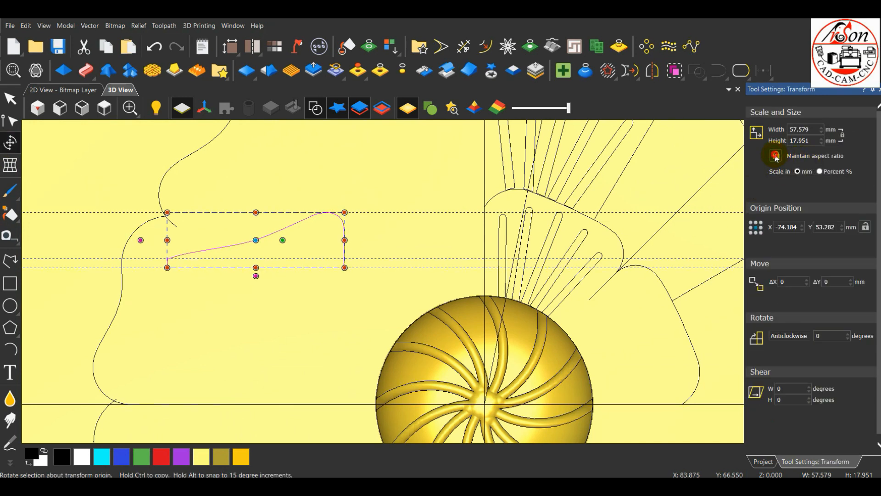
{"action": "double_click", "coordinate": [813, 128]}
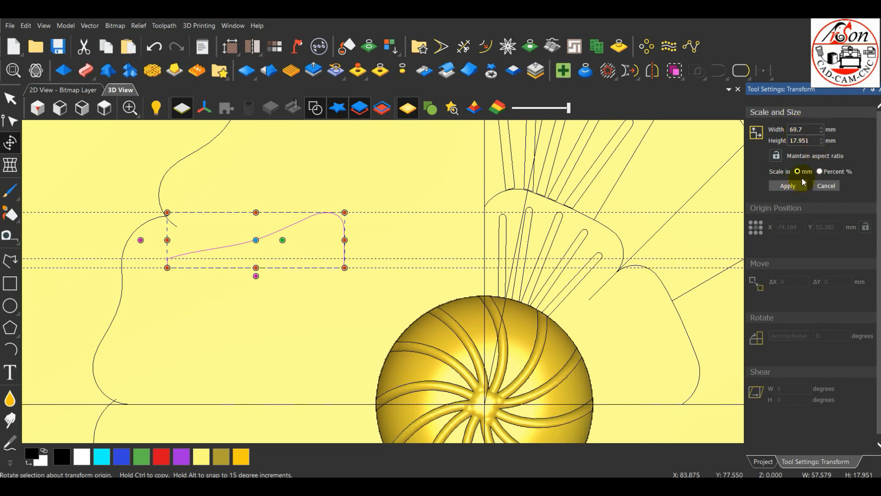
{"action": "key", "text": "Tab"}
{"action": "type", "text": "1"}
{"action": "left_click", "coordinate": [801, 185]}
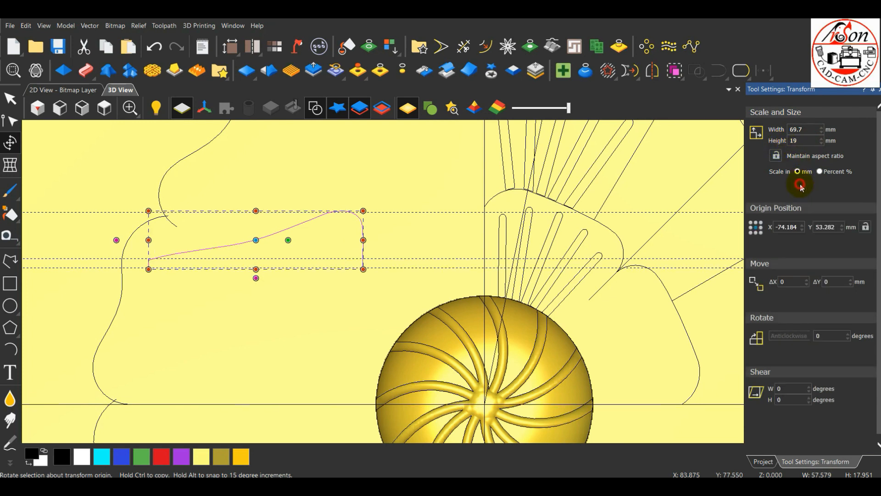
Move the profile curve so the foot of its short vertical edge snaps to the dome's centre and its base lies on the horizontal axis
{"action": "scroll", "coordinate": [324, 192], "scroll_direction": "down", "scroll_amount": 3}
{"action": "left_click_drag", "start_coordinate": [272, 271], "coordinate": [447, 334]}
{"action": "scroll", "coordinate": [436, 312], "scroll_direction": "up", "scroll_amount": 5}
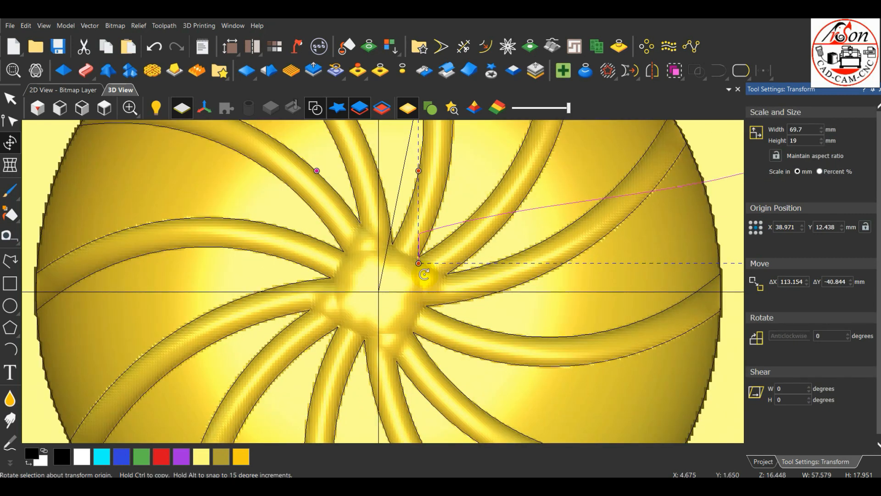
{"action": "scroll", "coordinate": [423, 270], "scroll_direction": "up", "scroll_amount": 3}
{"action": "left_click_drag", "start_coordinate": [414, 256], "coordinate": [352, 303]}
{"action": "scroll", "coordinate": [349, 305], "scroll_direction": "up", "scroll_amount": 7}
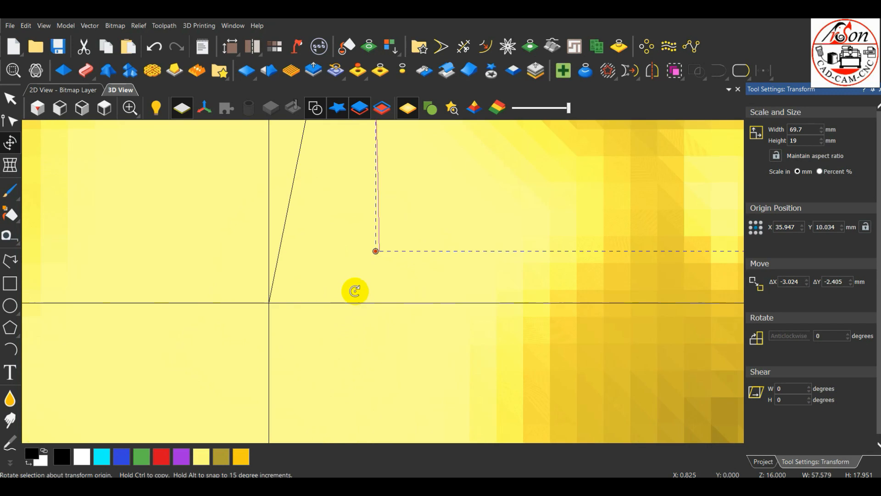
{"action": "left_click_drag", "start_coordinate": [380, 249], "coordinate": [273, 296]}
{"action": "scroll", "coordinate": [289, 306], "scroll_direction": "up", "scroll_amount": 3}
{"action": "left_click_drag", "start_coordinate": [296, 331], "coordinate": [278, 340]}
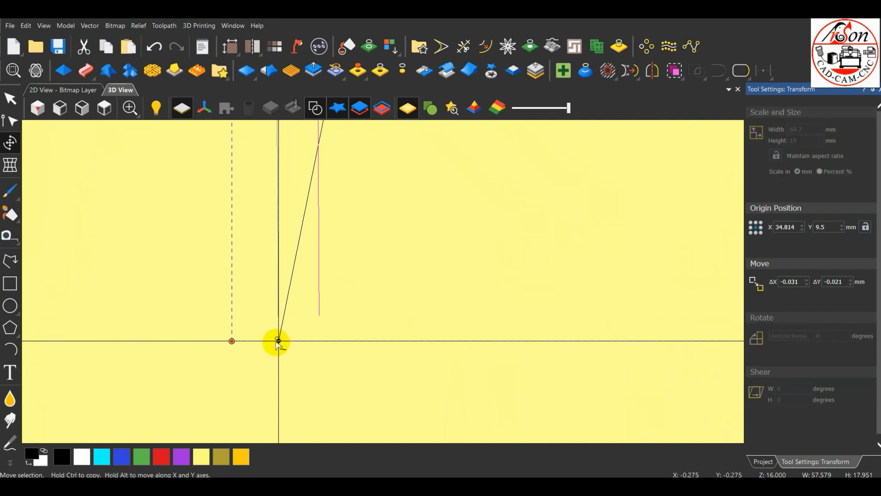
{"action": "scroll", "coordinate": [266, 309], "scroll_direction": "down", "scroll_amount": 4}
{"action": "scroll", "coordinate": [283, 297], "scroll_direction": "down", "scroll_amount": 4}
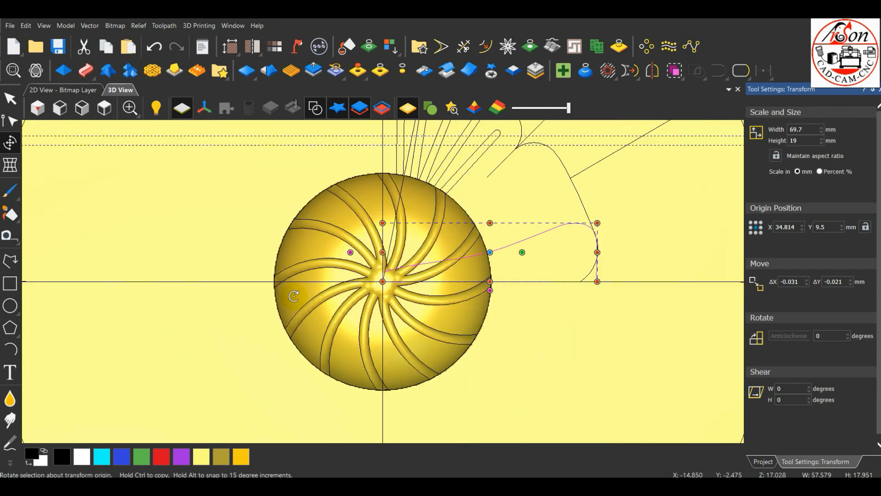
Stretch the profile curve slightly outward from the dome's centre, to about 70 mm wide
{"action": "scroll", "coordinate": [560, 250], "scroll_direction": "up", "scroll_amount": 8}
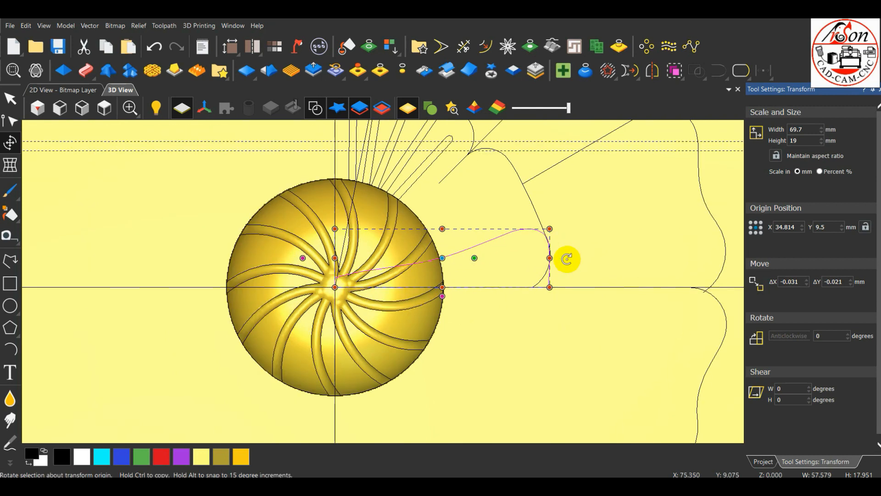
{"action": "left_click_drag", "start_coordinate": [503, 245], "coordinate": [515, 245]}
{"action": "scroll", "coordinate": [576, 234], "scroll_direction": "down", "scroll_amount": 6}
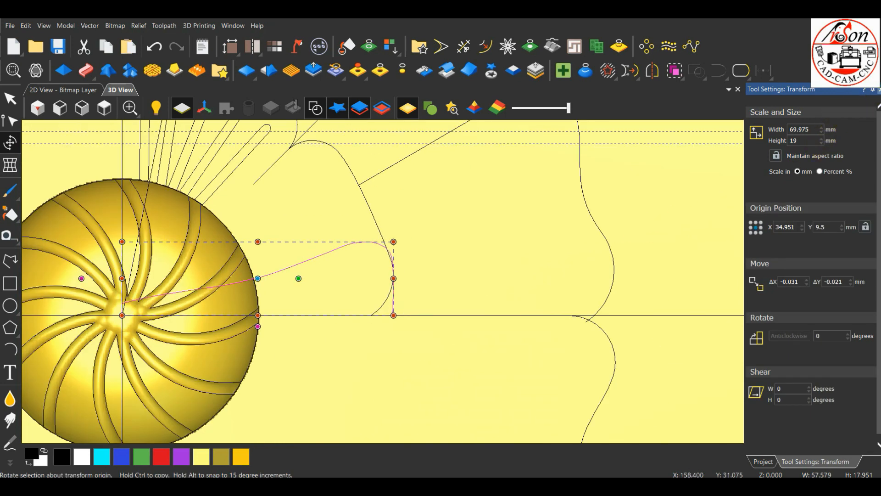
Try a 360-degree spin of the profile curve about the dome's centre in Add mode and inspect the preview in isometric view
{"action": "key", "text": "Escape"}
{"action": "scroll", "coordinate": [443, 260], "scroll_direction": "down", "scroll_amount": 3}
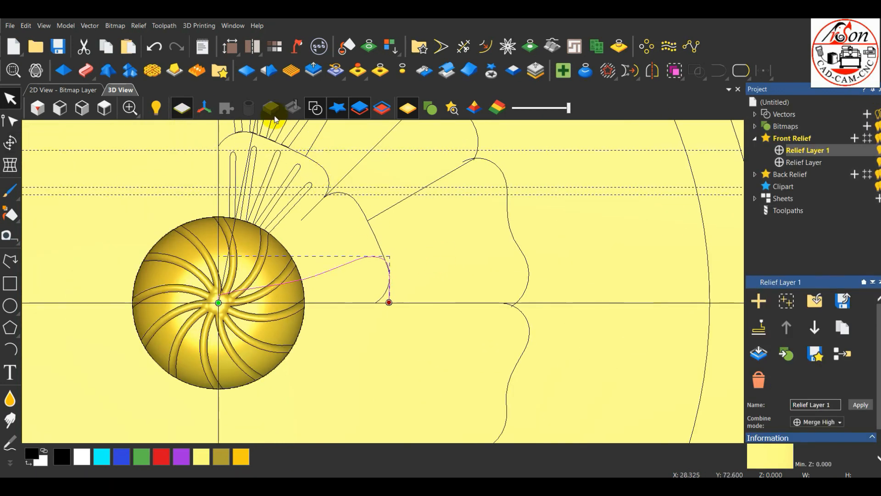
{"action": "left_click", "coordinate": [85, 70]}
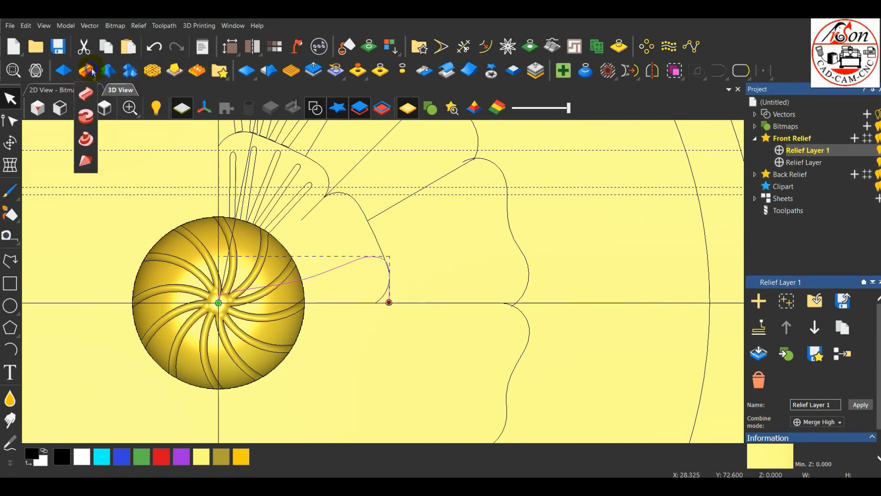
{"action": "left_click", "coordinate": [86, 117]}
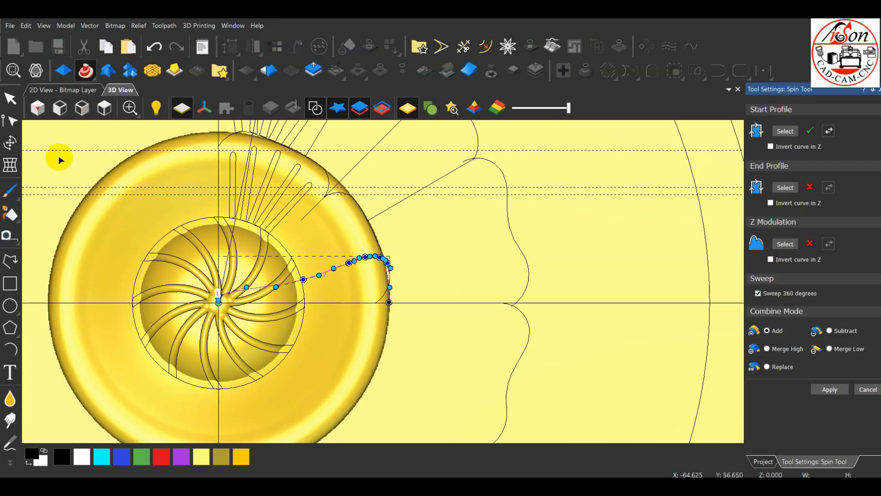
{"action": "left_click", "coordinate": [40, 114]}
{"action": "scroll", "coordinate": [387, 237], "scroll_direction": "up", "scroll_amount": 8}
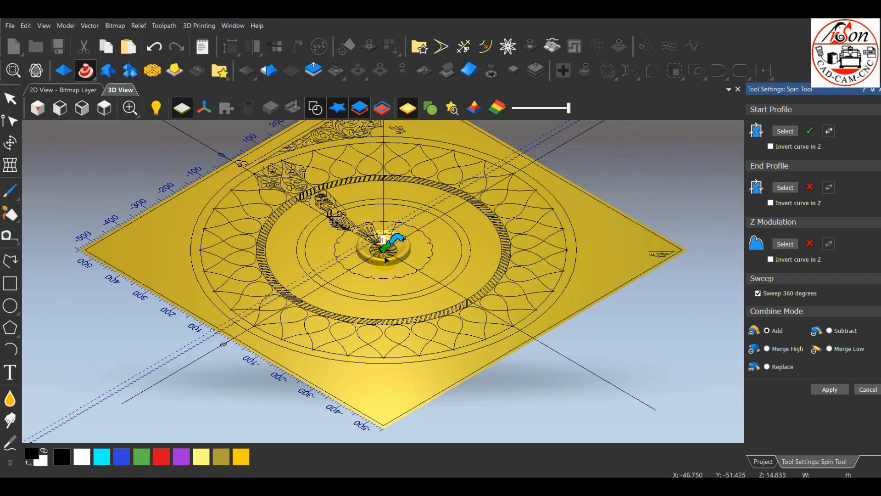
{"action": "scroll", "coordinate": [387, 237], "scroll_direction": "up", "scroll_amount": 3}
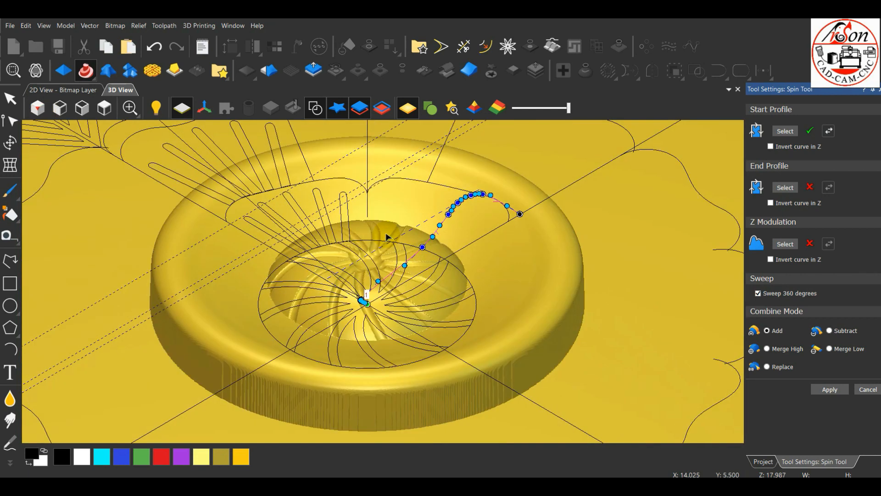
Try to move the profile curve's nodes at the dome's centre out to the dome's edge during the spin
{"action": "left_click", "coordinate": [105, 108]}
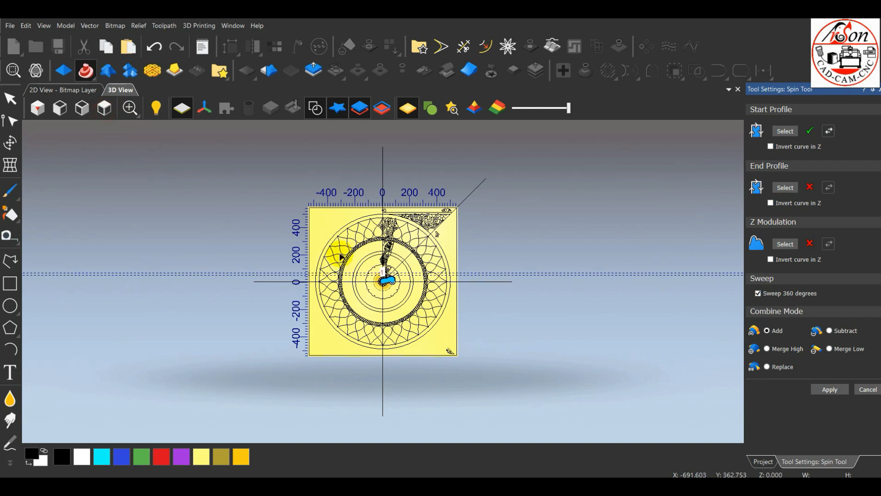
{"action": "scroll", "coordinate": [383, 280], "scroll_direction": "up", "scroll_amount": 6}
{"action": "scroll", "coordinate": [383, 280], "scroll_direction": "up", "scroll_amount": 8}
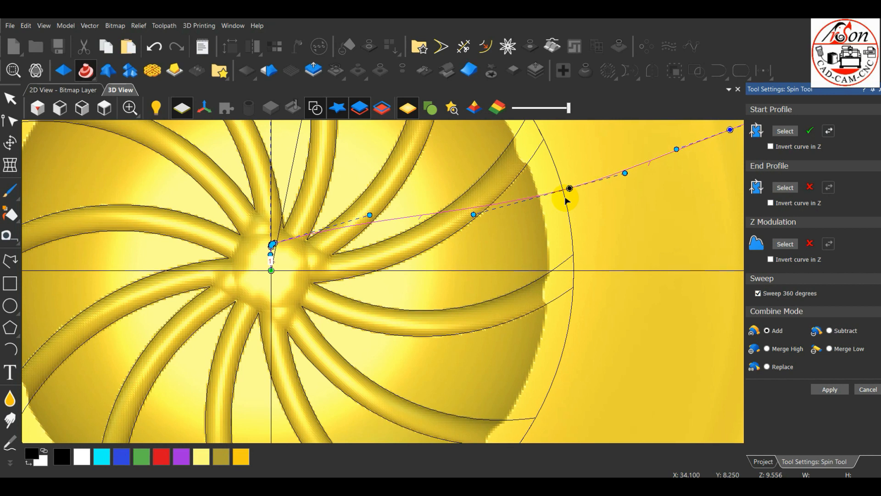
{"action": "scroll", "coordinate": [546, 202], "scroll_direction": "down", "scroll_amount": 3}
{"action": "scroll", "coordinate": [531, 201], "scroll_direction": "up", "scroll_amount": 6}
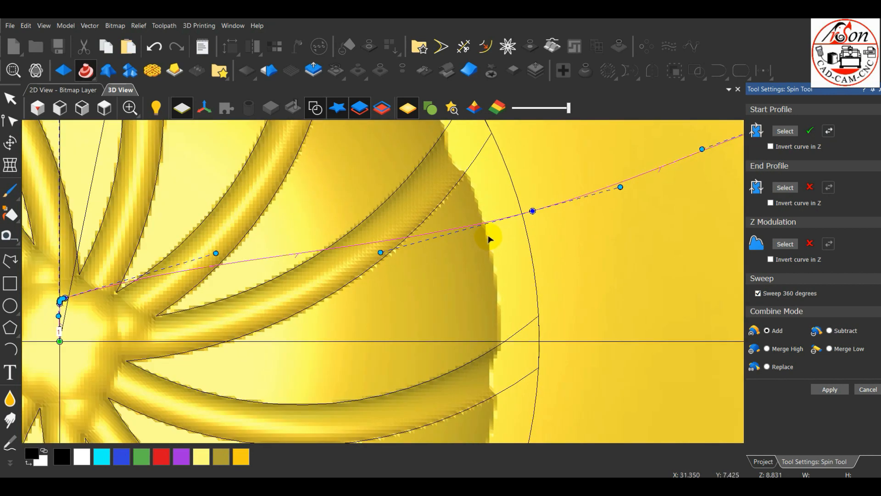
{"action": "scroll", "coordinate": [487, 223], "scroll_direction": "down", "scroll_amount": 2}
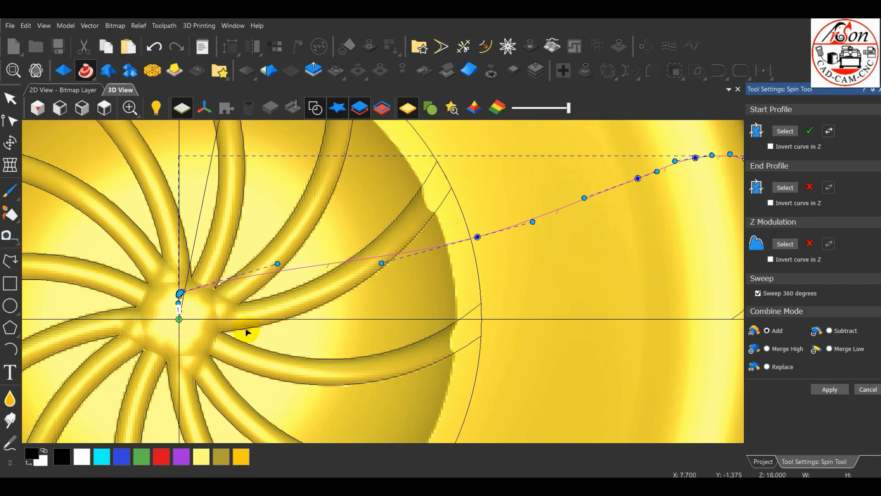
{"action": "left_click_drag", "start_coordinate": [137, 223], "coordinate": [209, 345]}
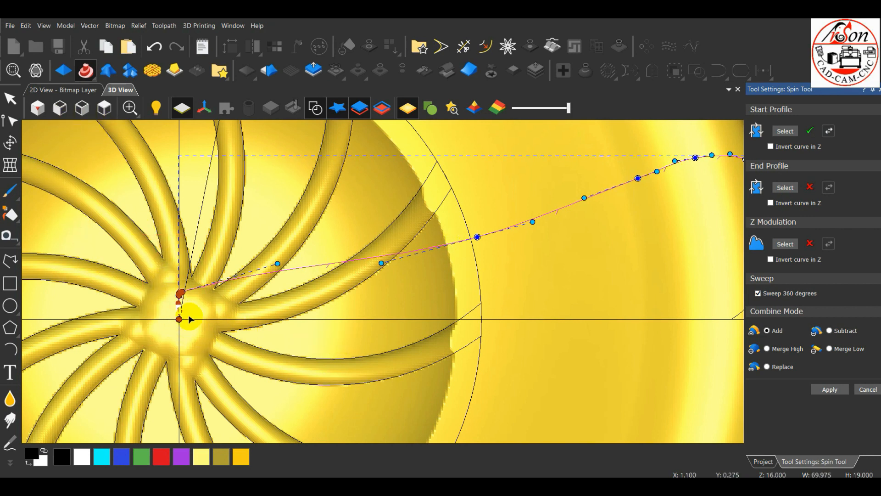
{"action": "left_click_drag", "start_coordinate": [179, 318], "coordinate": [468, 328]}
{"action": "scroll", "coordinate": [403, 286], "scroll_direction": "down", "scroll_amount": 4}
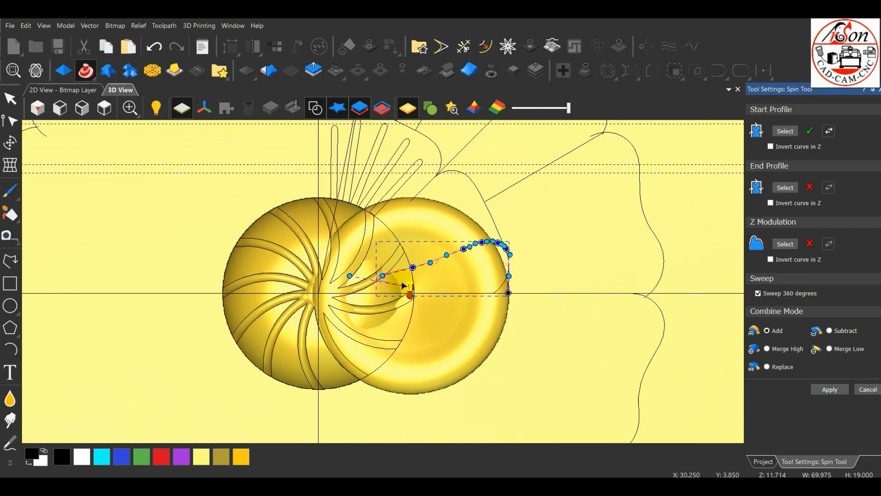
{"action": "left_click", "coordinate": [153, 46]}
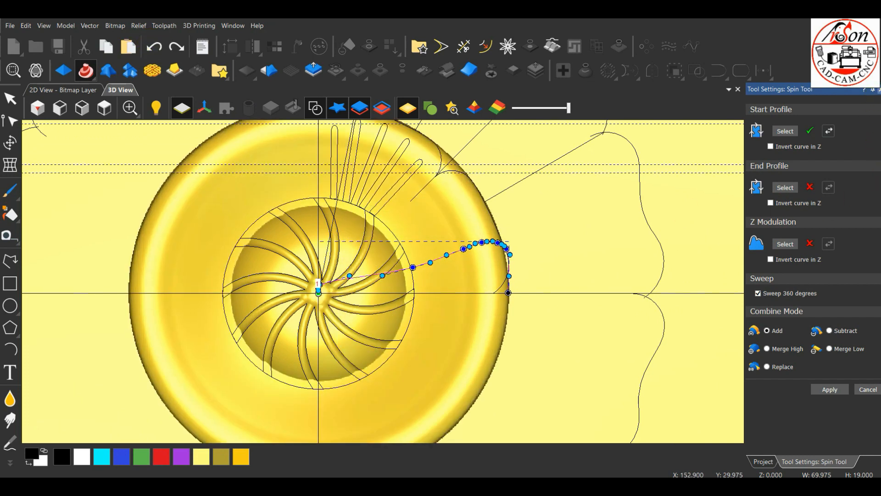
{"action": "left_click", "coordinate": [878, 90]}
Narrow the profile curve to about 37.8 mm wide by bringing its inner side out near the dome's edge, keeping the outer side fixed
{"action": "scroll", "coordinate": [465, 281], "scroll_direction": "up", "scroll_amount": 2}
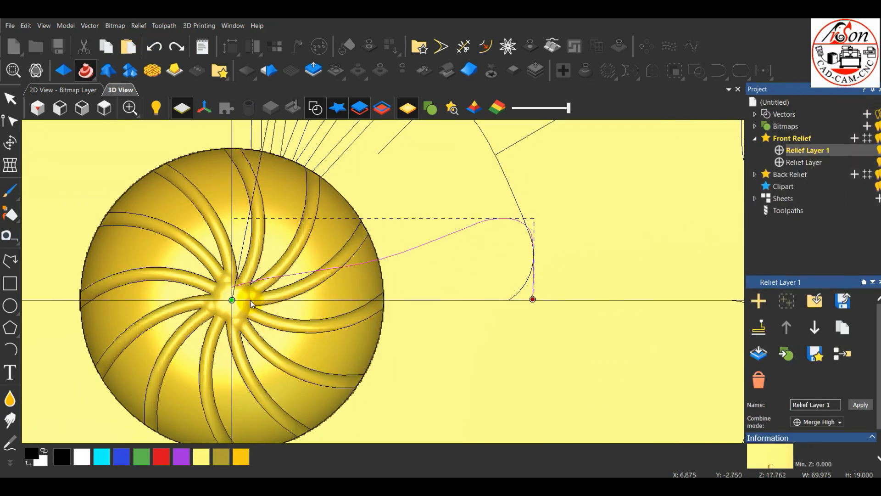
{"action": "scroll", "coordinate": [251, 303], "scroll_direction": "up", "scroll_amount": 1}
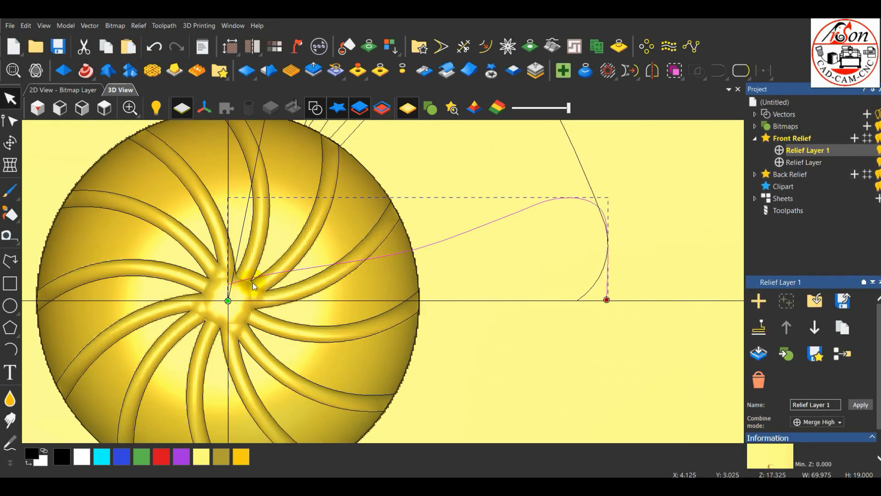
{"action": "left_click", "coordinate": [11, 142]}
{"action": "left_click_drag", "start_coordinate": [228, 249], "coordinate": [393, 248]}
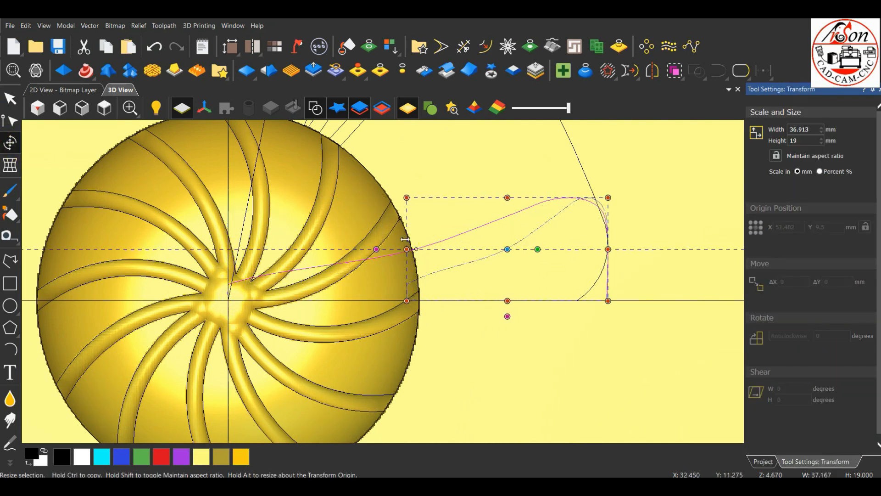
{"action": "scroll", "coordinate": [531, 240], "scroll_direction": "up", "scroll_amount": 2}
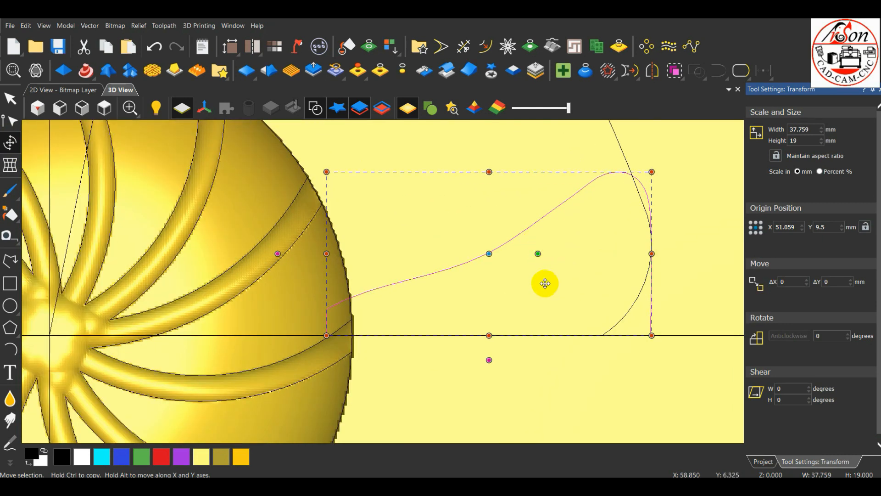
Move the profile curve outward so the foot of its short vertical edge sits just inside the dome's edge, slightly above the horizontal axis
{"action": "scroll", "coordinate": [489, 252], "scroll_direction": "up", "scroll_amount": 1}
{"action": "left_click_drag", "start_coordinate": [289, 340], "coordinate": [319, 340]}
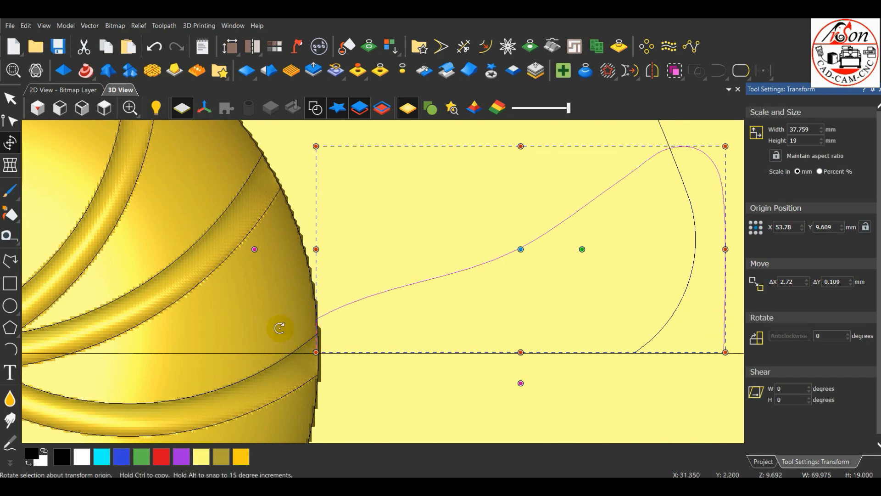
{"action": "scroll", "coordinate": [310, 352], "scroll_direction": "up", "scroll_amount": 5}
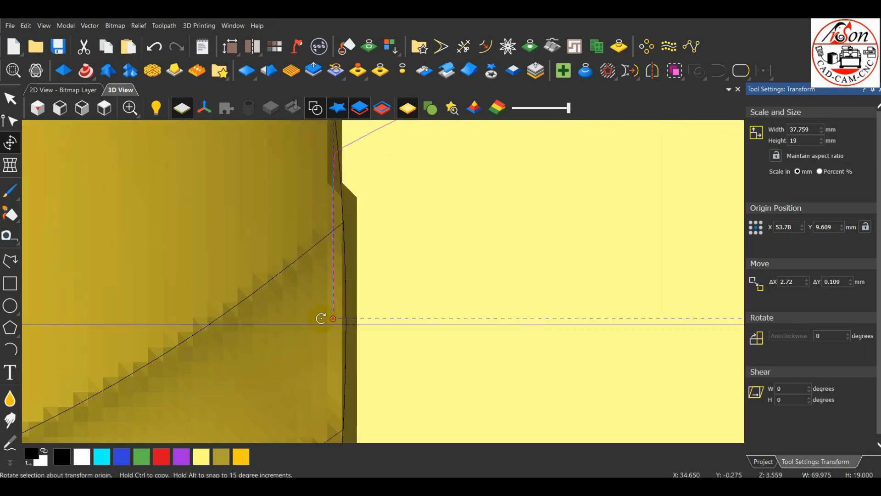
{"action": "scroll", "coordinate": [321, 318], "scroll_direction": "up", "scroll_amount": 1}
{"action": "left_click_drag", "start_coordinate": [339, 234], "coordinate": [326, 230]}
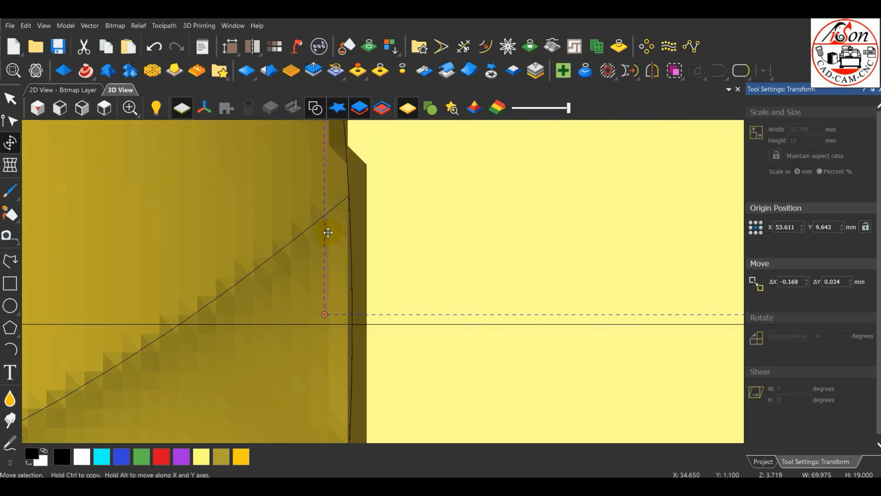
{"action": "scroll", "coordinate": [339, 291], "scroll_direction": "down", "scroll_amount": 2}
{"action": "left_click", "coordinate": [451, 366]}
Draw a polyline about 34.8 mm long from the profile curve's short vertical edge to the dome's centre
{"action": "left_click", "coordinate": [9, 261]}
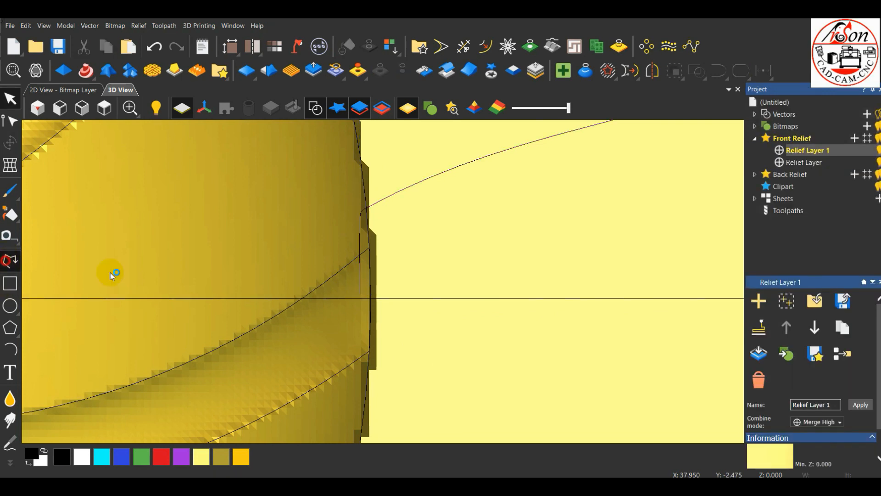
{"action": "scroll", "coordinate": [352, 289], "scroll_direction": "up", "scroll_amount": 3}
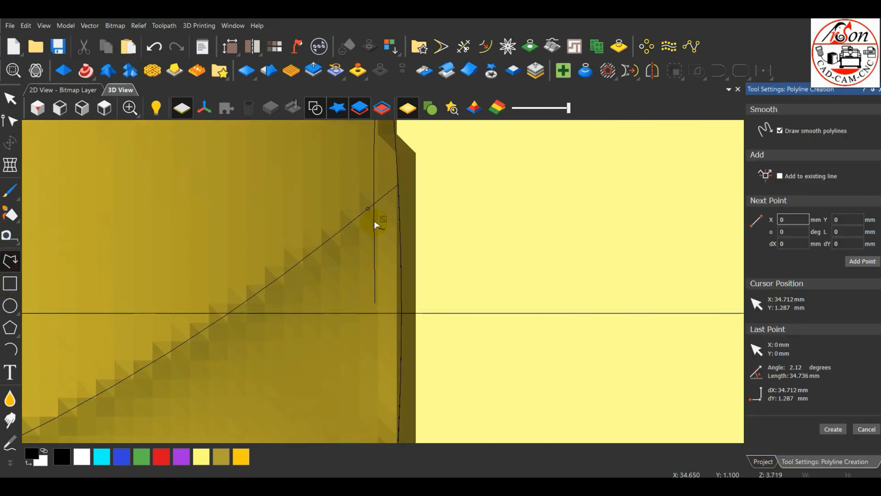
{"action": "left_click", "coordinate": [377, 221]}
{"action": "scroll", "coordinate": [377, 222], "scroll_direction": "down", "scroll_amount": 2}
{"action": "scroll", "coordinate": [502, 252], "scroll_direction": "down", "scroll_amount": 2}
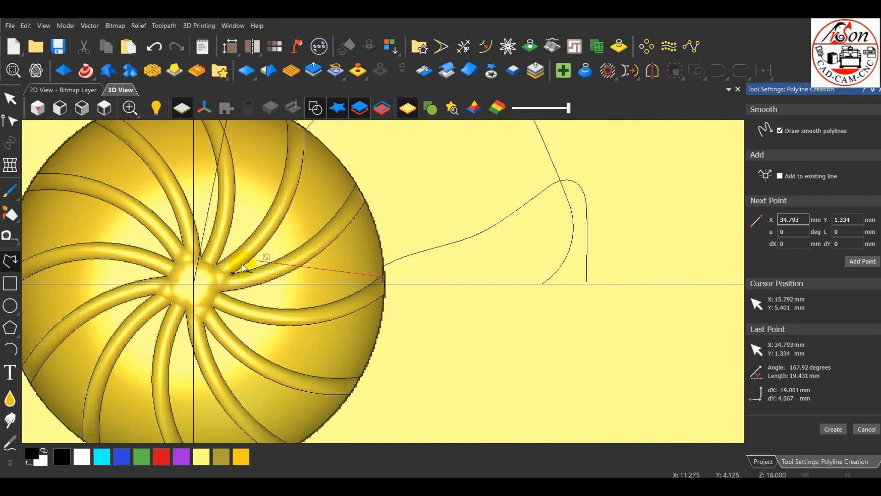
{"action": "scroll", "coordinate": [161, 292], "scroll_direction": "up", "scroll_amount": 4}
{"action": "scroll", "coordinate": [161, 292], "scroll_direction": "up", "scroll_amount": 1}
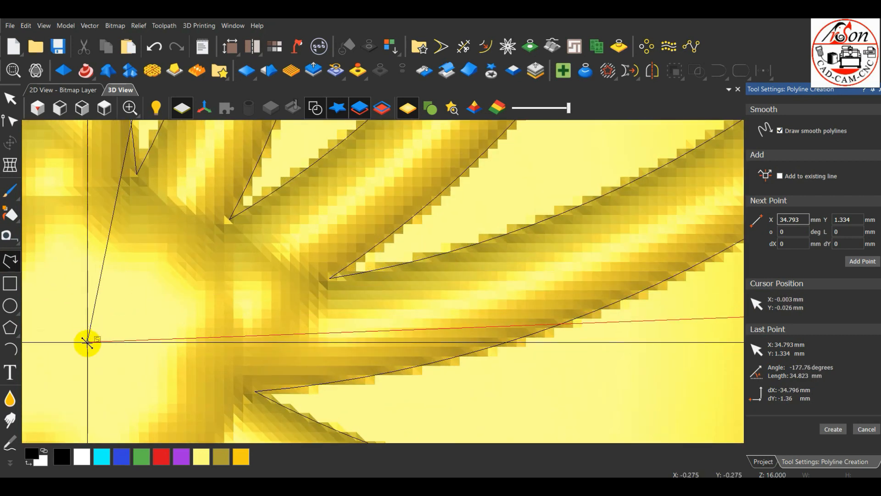
{"action": "double_click", "coordinate": [86, 342]}
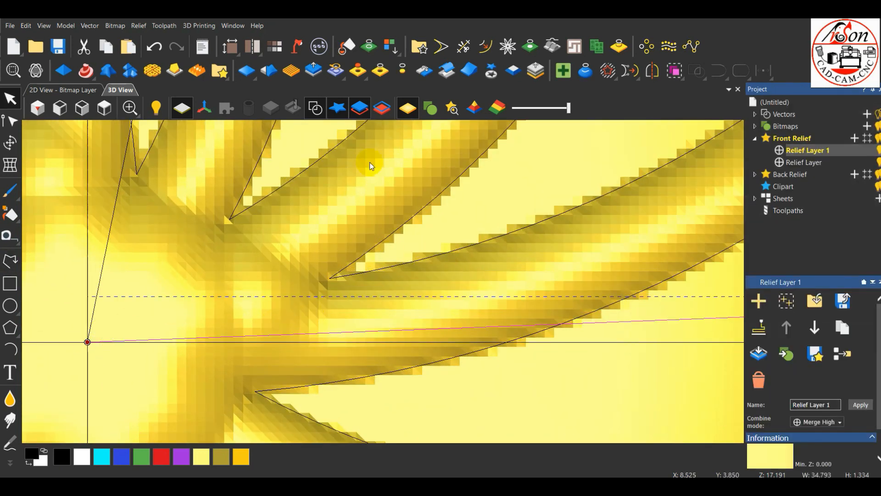
Trim the profile curve and the new line where they meet at the dome's edge
{"action": "left_click", "coordinate": [463, 46]}
{"action": "scroll", "coordinate": [393, 153], "scroll_direction": "down", "scroll_amount": 3}
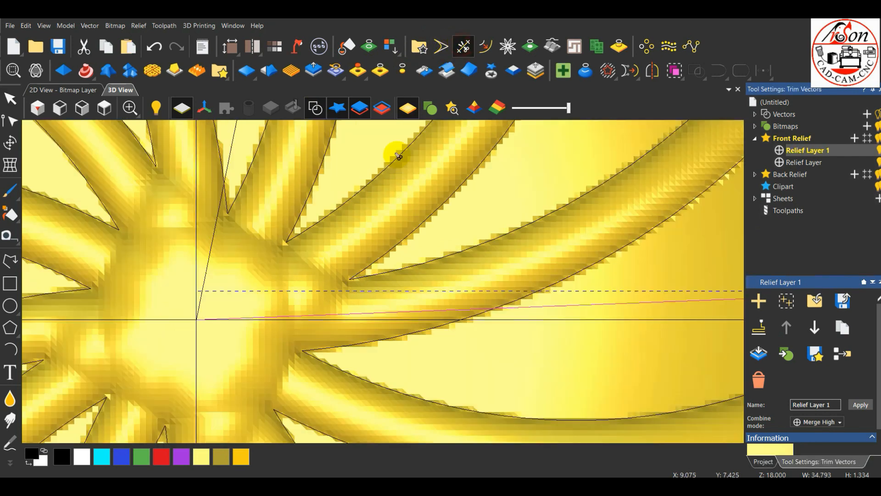
{"action": "scroll", "coordinate": [644, 274], "scroll_direction": "down", "scroll_amount": 2}
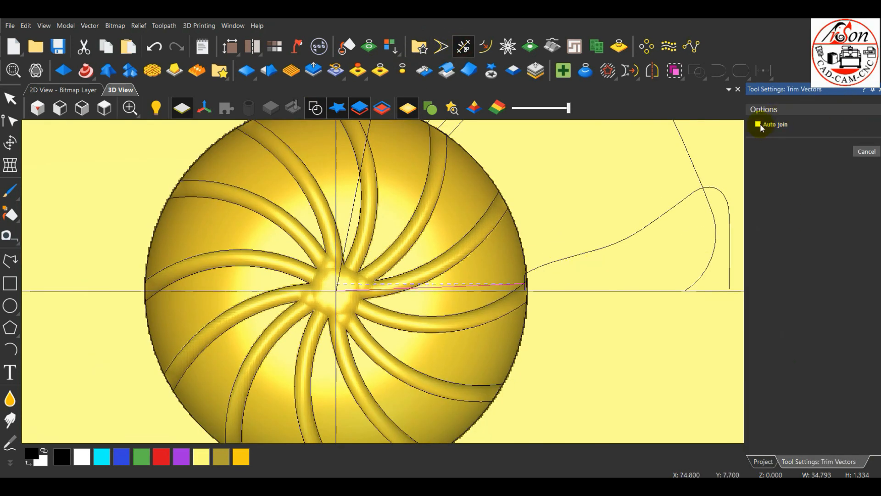